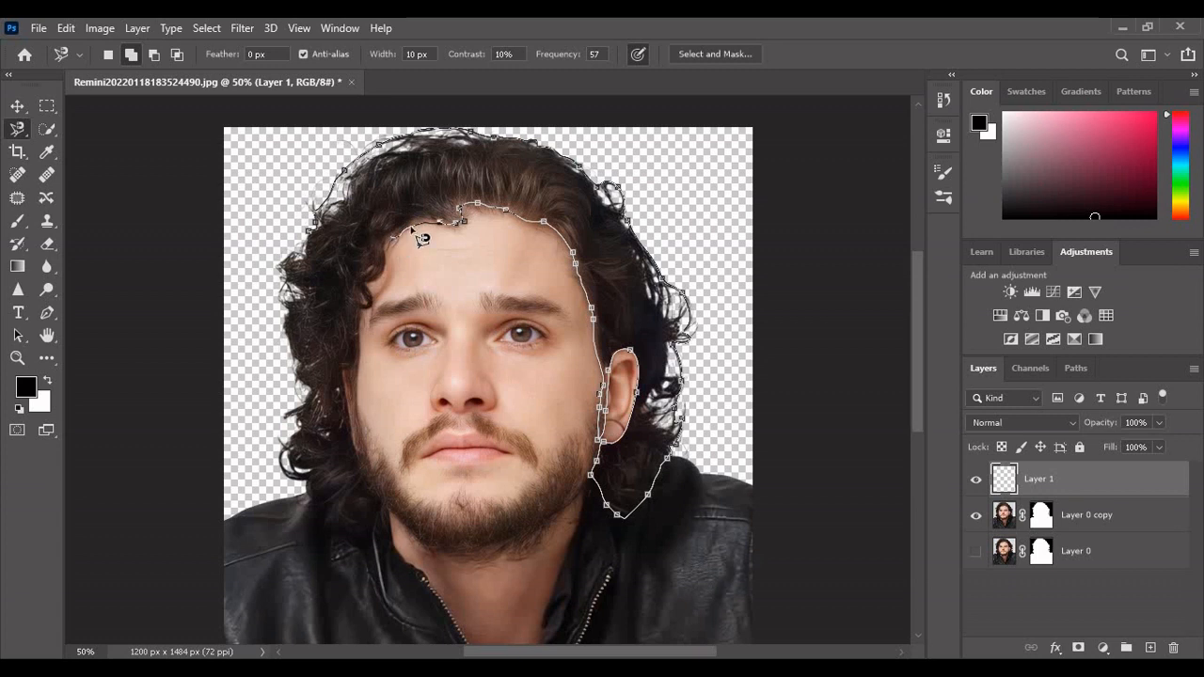
# Trace the rest of the hairline with the Magnetic Lasso and close the outline around all the hair.
pyautogui.click(434, 217)
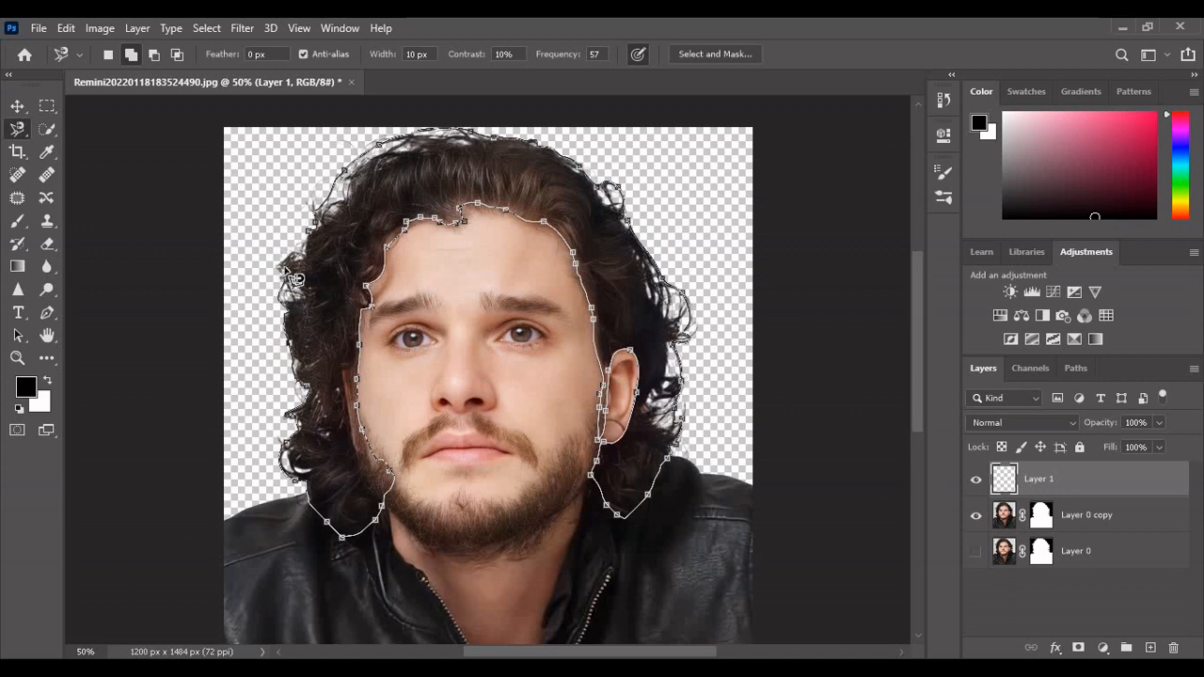
pyautogui.press('Return')
# Add the beard, the moustache and both eyebrows to the hair selection with the Magnetic Lasso.
pyautogui.scroll(-2, 480, 323)
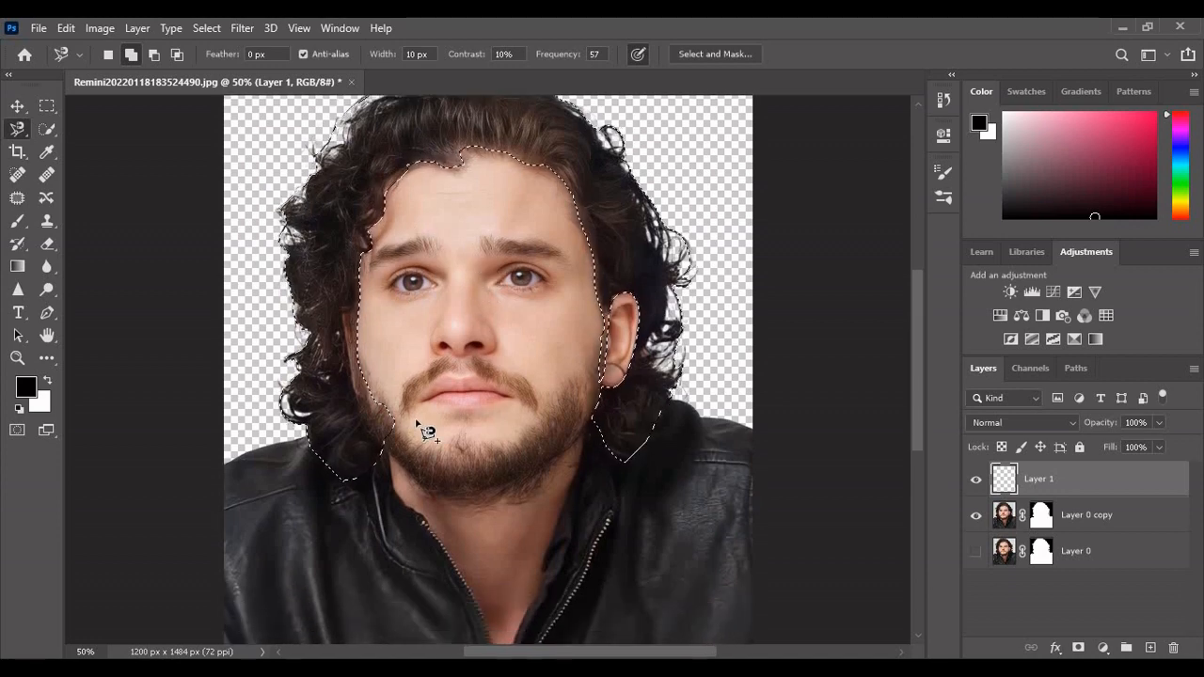
pyautogui.click(389, 421)
pyautogui.moveTo(461, 452)
pyautogui.mouseDown()
pyautogui.moveTo(502, 450)
pyautogui.moveTo(565, 417)
pyautogui.moveTo(568, 397)
pyautogui.moveTo(555, 406)
pyautogui.moveTo(588, 367)
pyautogui.mouseUp()
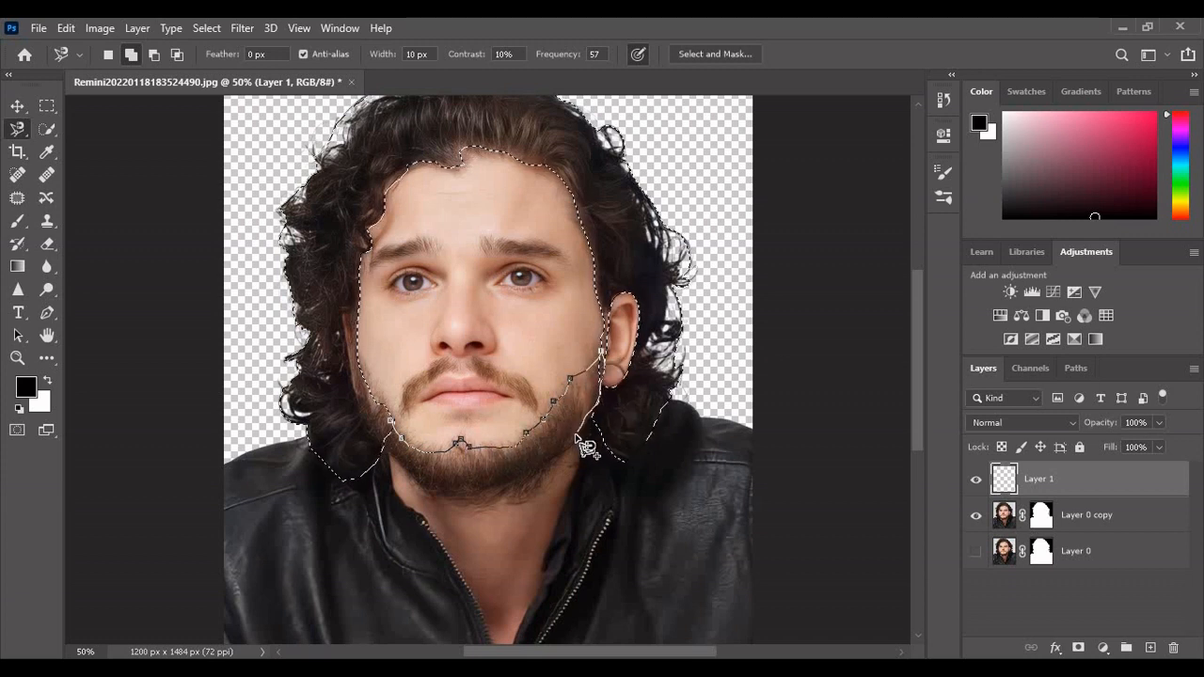
pyautogui.moveTo(584, 455)
pyautogui.mouseDown()
pyautogui.moveTo(546, 494)
pyautogui.moveTo(512, 512)
pyautogui.moveTo(428, 501)
pyautogui.moveTo(400, 428)
pyautogui.mouseUp()
pyautogui.doubleClick(404, 423)
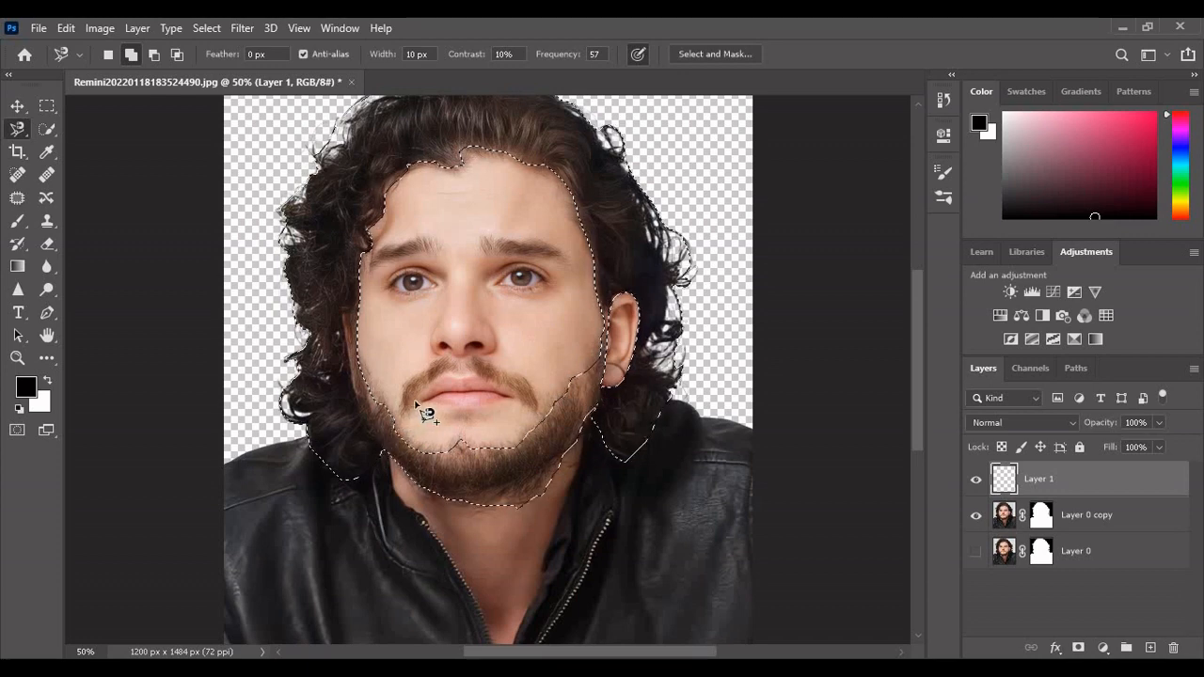
pyautogui.click(397, 408)
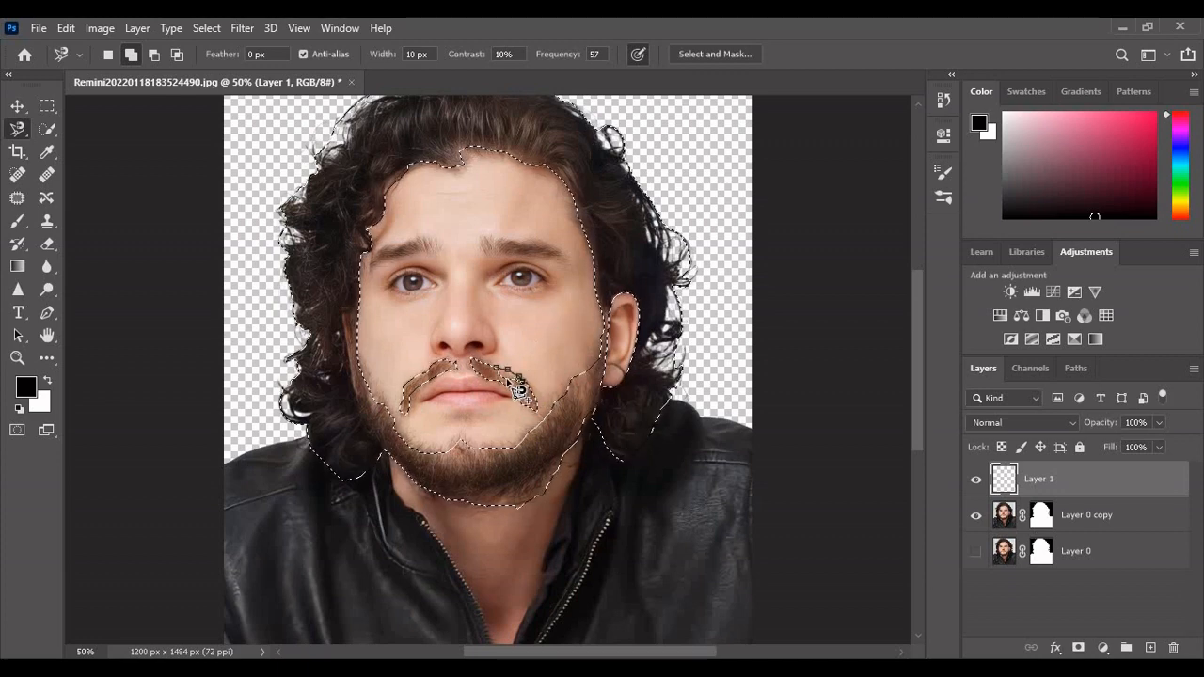
pyautogui.click(489, 256)
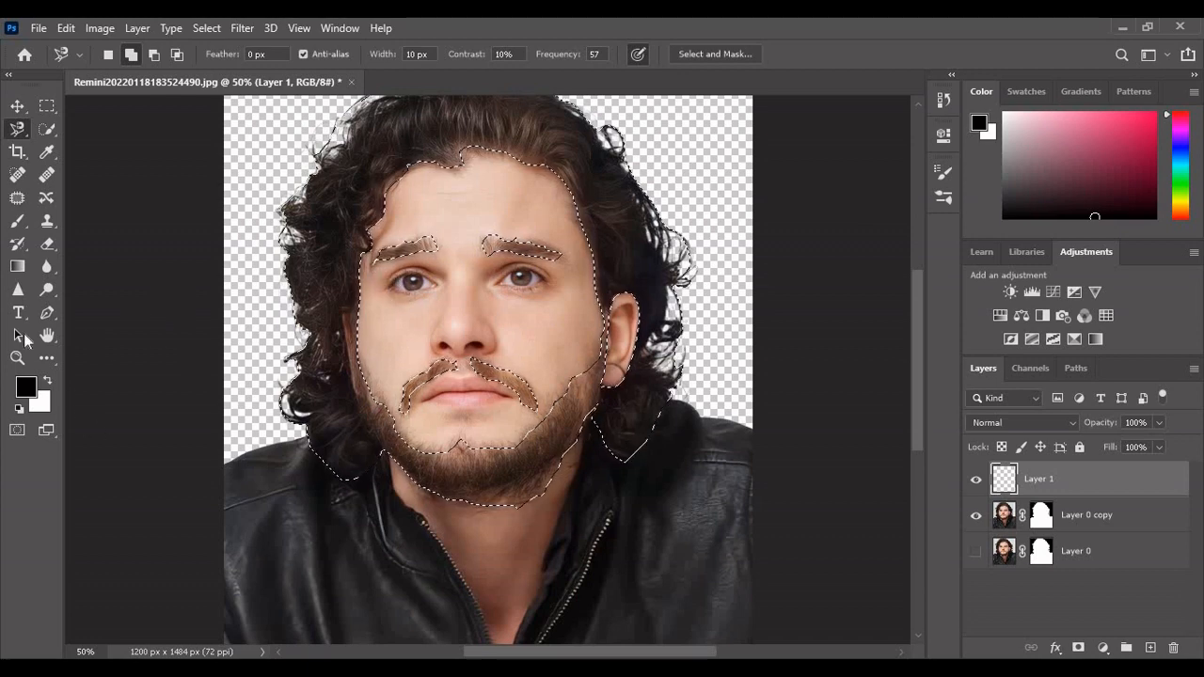
# Choose the Brush tool and set the foreground colour to the dark hair tone #282222 sampled from the portrait.
pyautogui.click(18, 225)
pyautogui.click(25, 387)
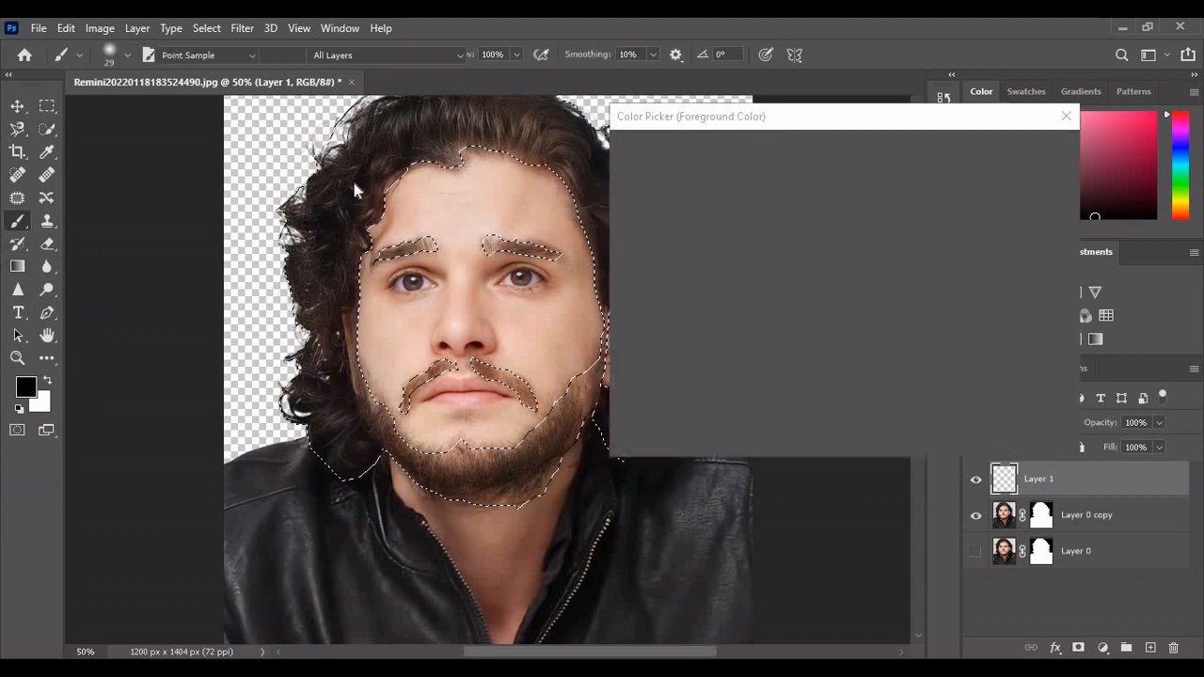
pyautogui.click(359, 176)
pyautogui.click(389, 141)
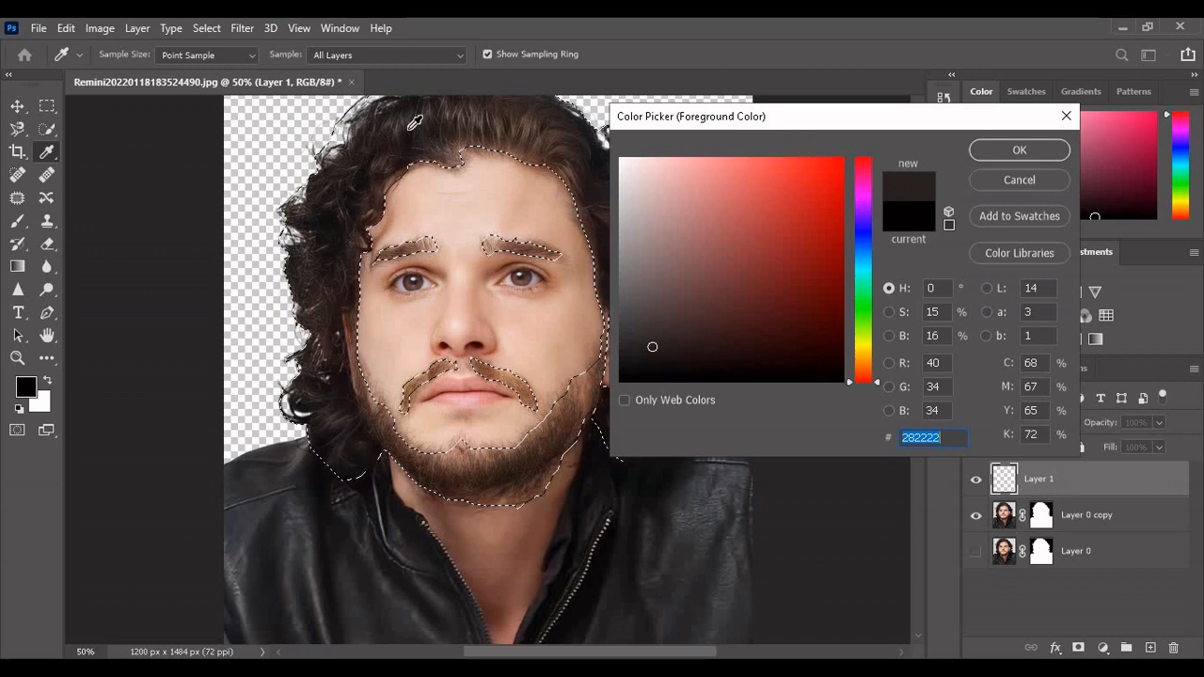
pyautogui.click(1016, 149)
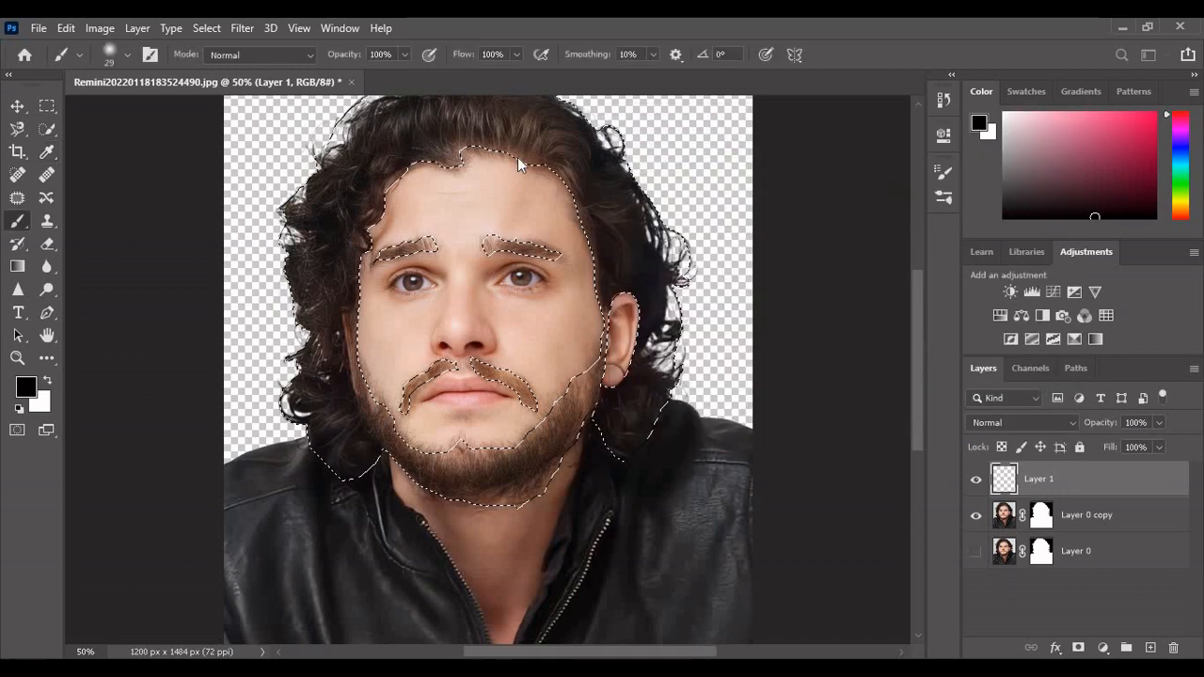
# Set the brush size to 228 px and paint over the selected hair, eyebrows, moustache and beard on Layer 1.
pyautogui.scroll(1, 224, 68)
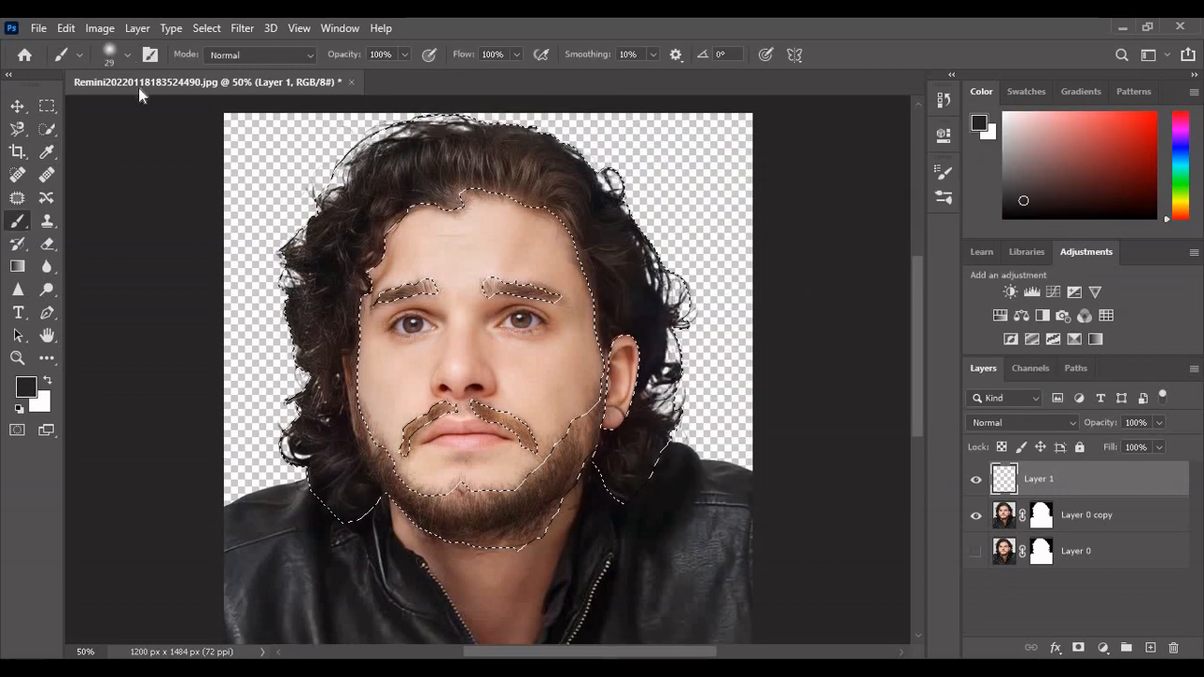
pyautogui.click(127, 55)
pyautogui.moveTo(100, 113); pyautogui.dragTo(184, 111)
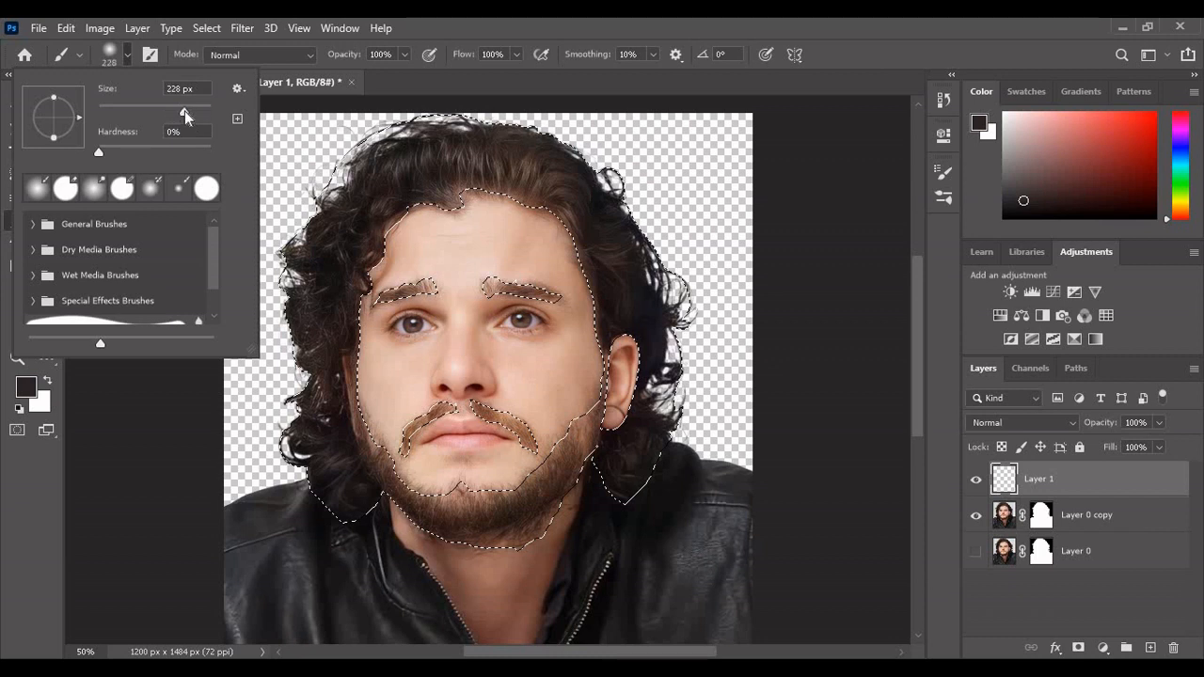
pyautogui.click(128, 56)
pyautogui.moveTo(442, 160)
pyautogui.mouseDown()
pyautogui.moveTo(329, 244)
pyautogui.moveTo(339, 197)
pyautogui.moveTo(329, 395)
pyautogui.moveTo(347, 465)
pyautogui.moveTo(414, 498)
pyautogui.moveTo(663, 404)
pyautogui.moveTo(601, 282)
pyautogui.moveTo(489, 155)
pyautogui.moveTo(465, 405)
pyautogui.moveTo(461, 290)
pyautogui.moveTo(404, 290)
pyautogui.mouseUp()
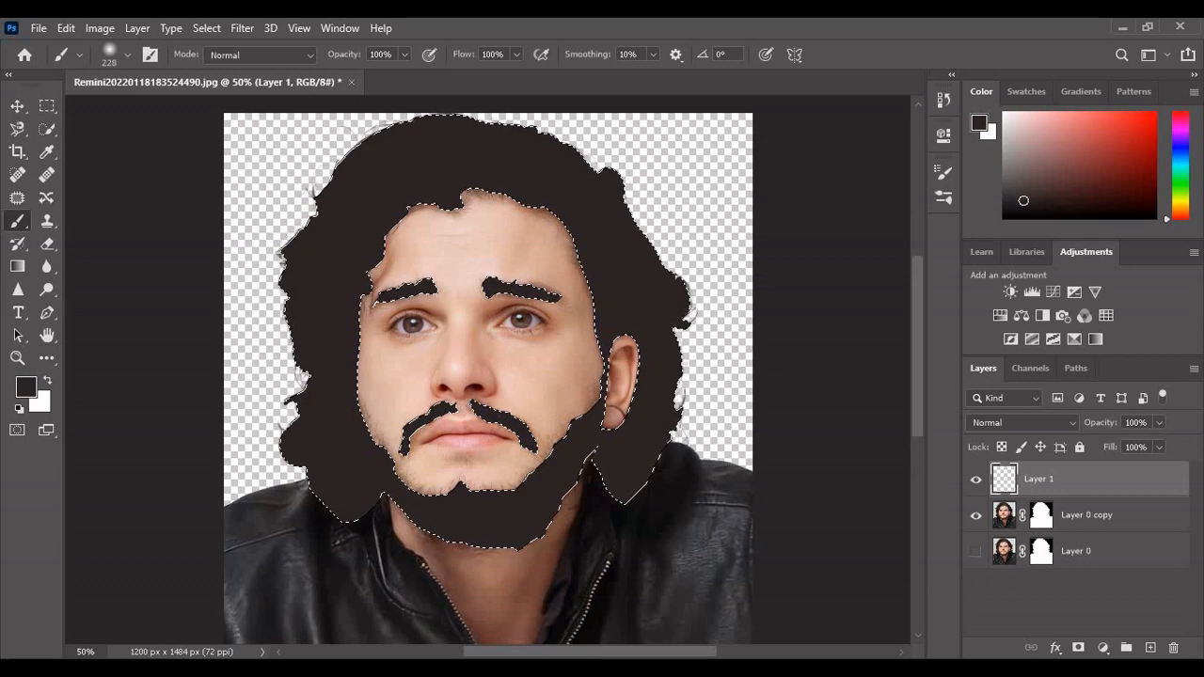
# Set the painted hair layer's blend mode to Soft Light and add a new empty layer above it.
pyautogui.click(1068, 423)
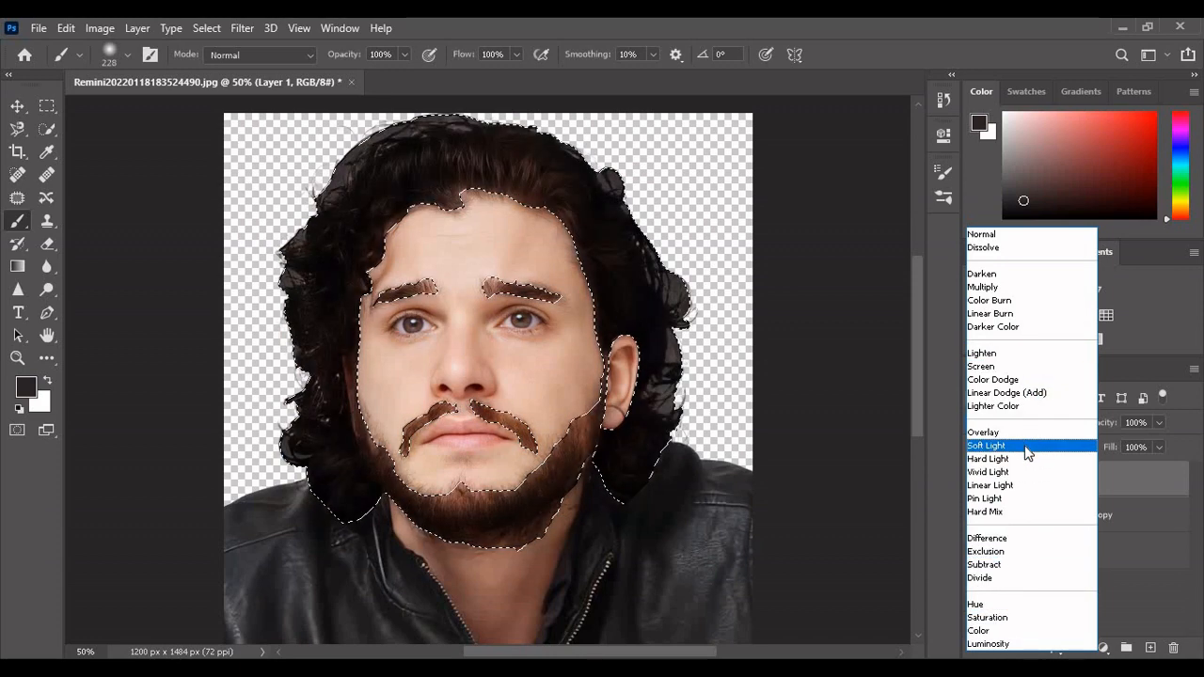
pyautogui.click(1028, 449)
pyautogui.hotkey('ctrl', 'shift', 'alt', 'n')
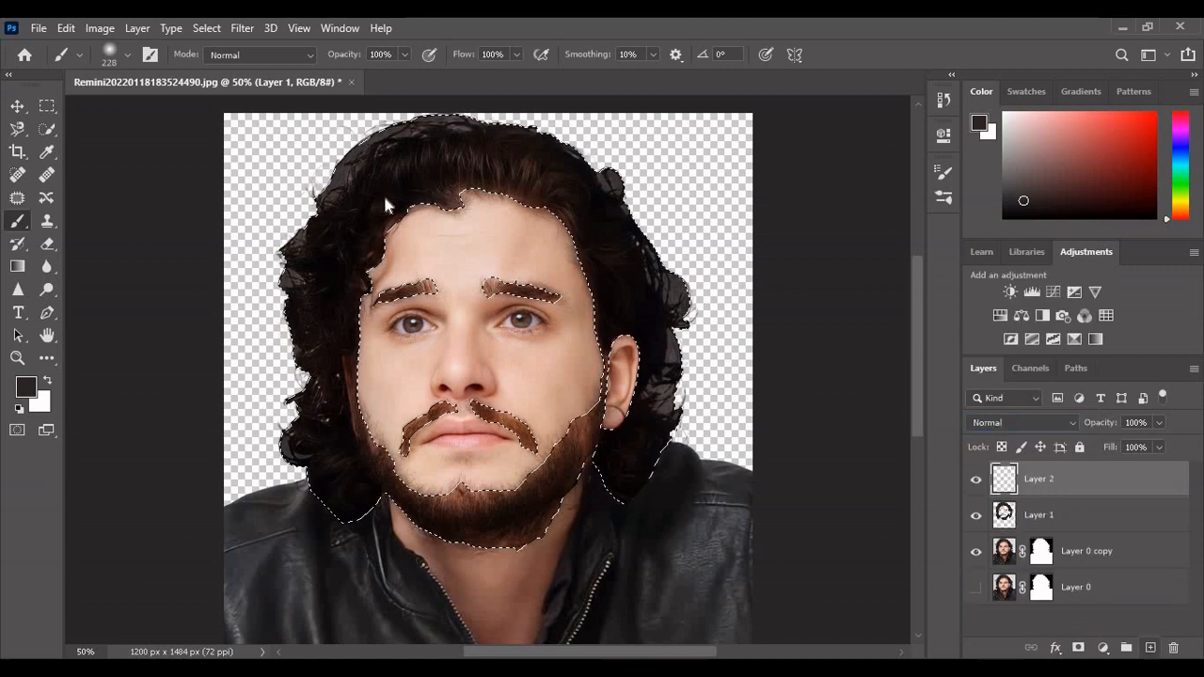
# Clear the hair selection and trace the facial skin, from hairline to beard edge, with the Magnetic Lasso.
pyautogui.press('l')
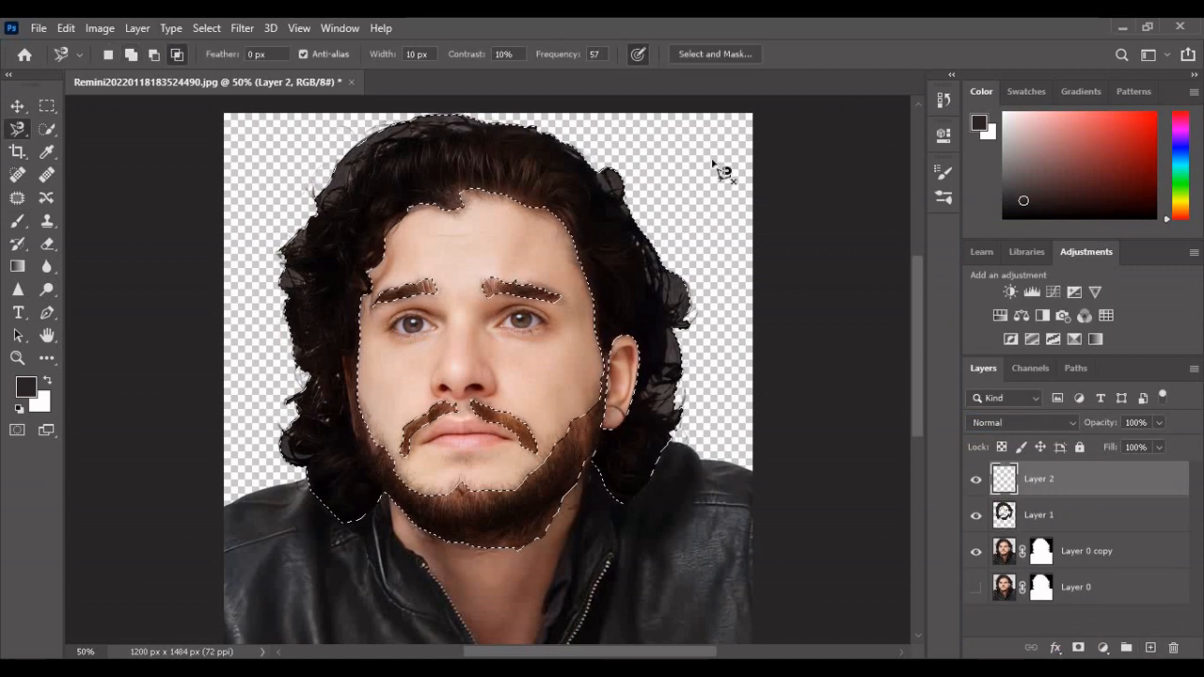
pyautogui.doubleClick(712, 162)
pyautogui.click(552, 274)
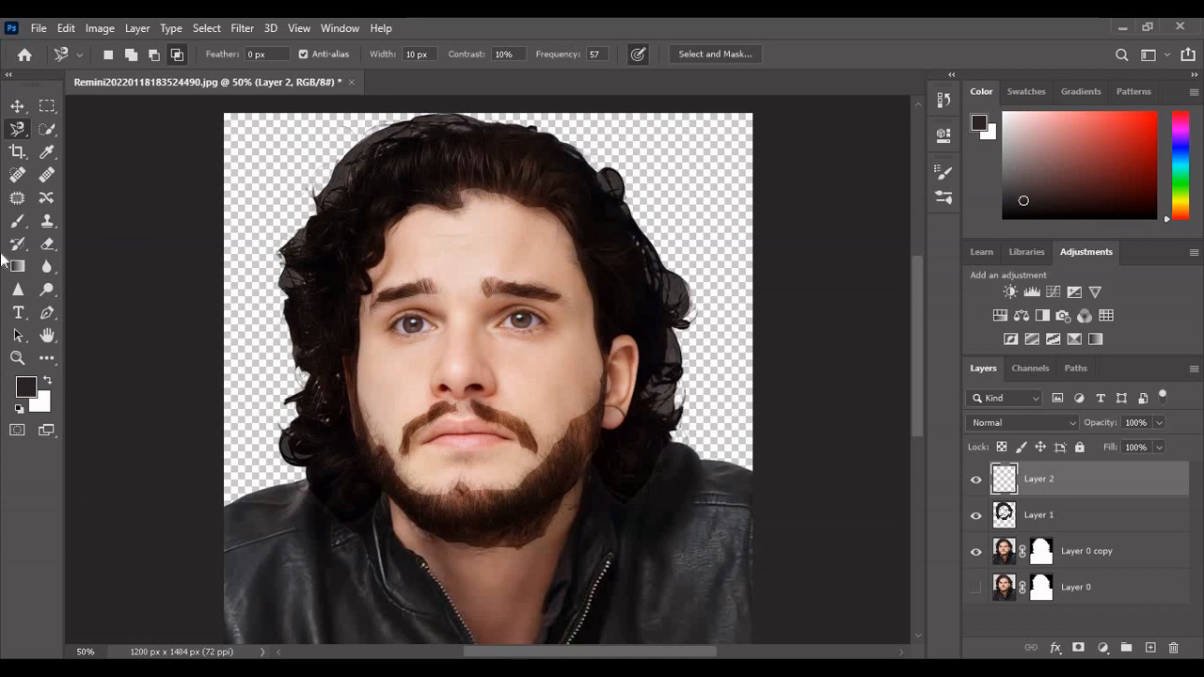
pyautogui.click(132, 54)
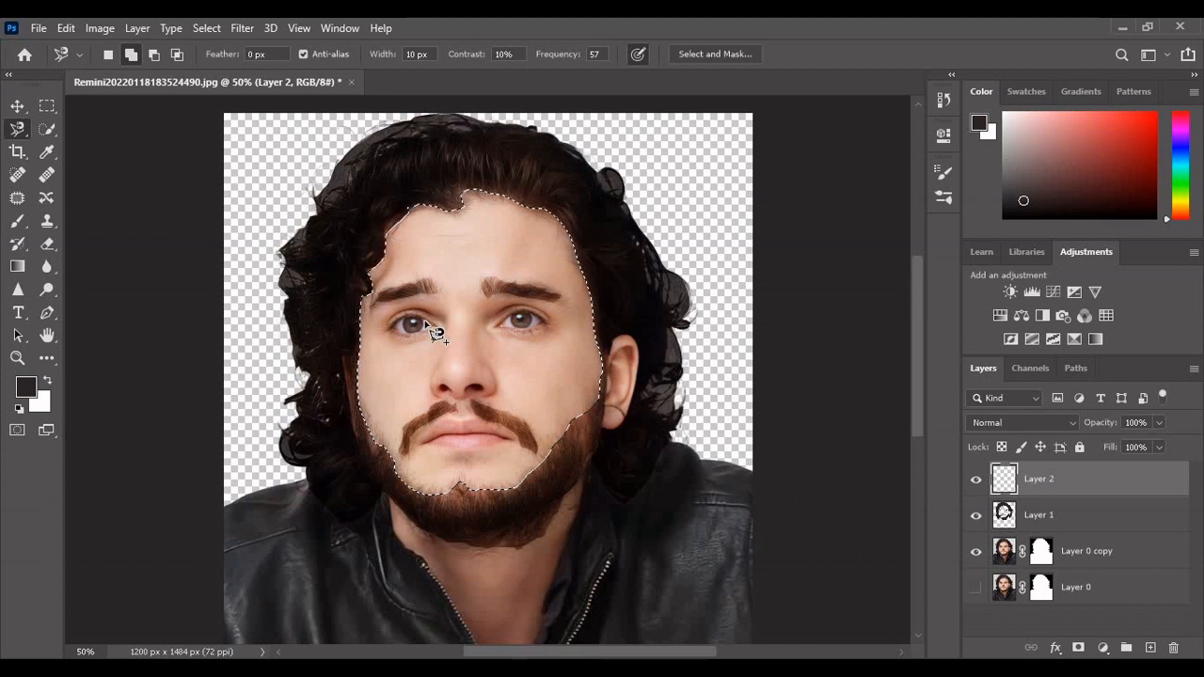
# Subtract both eyes and both eyebrows from the face selection with the Magnetic Lasso.
pyautogui.click(154, 54)
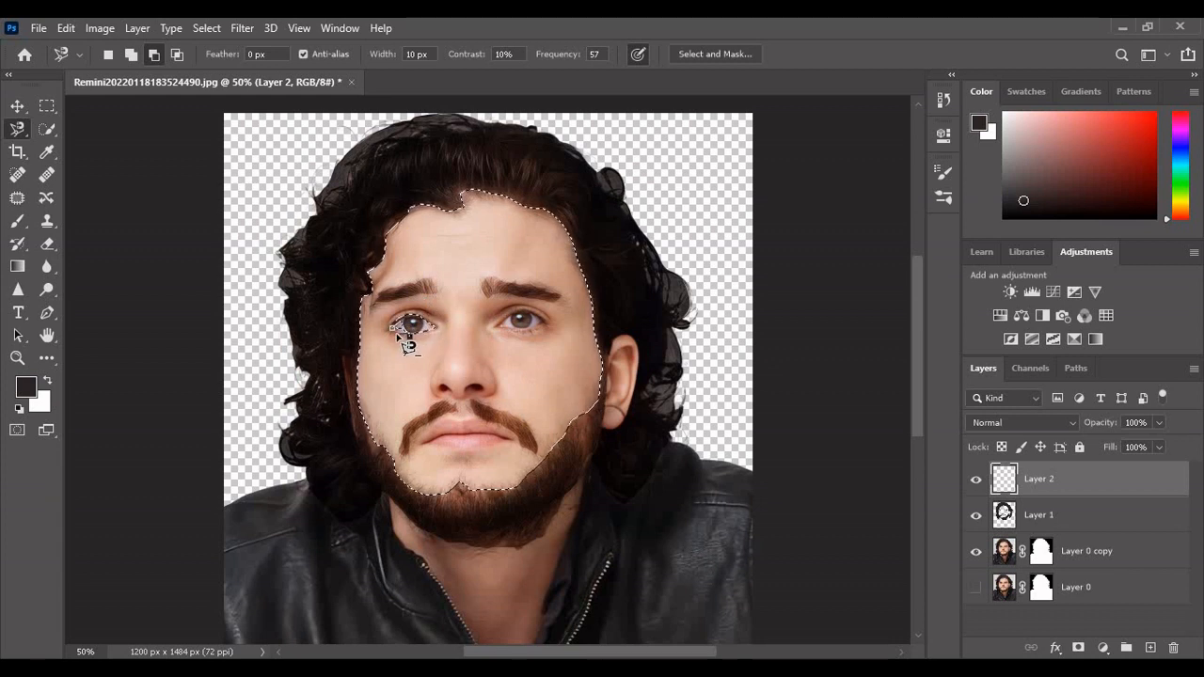
pyautogui.click(395, 325)
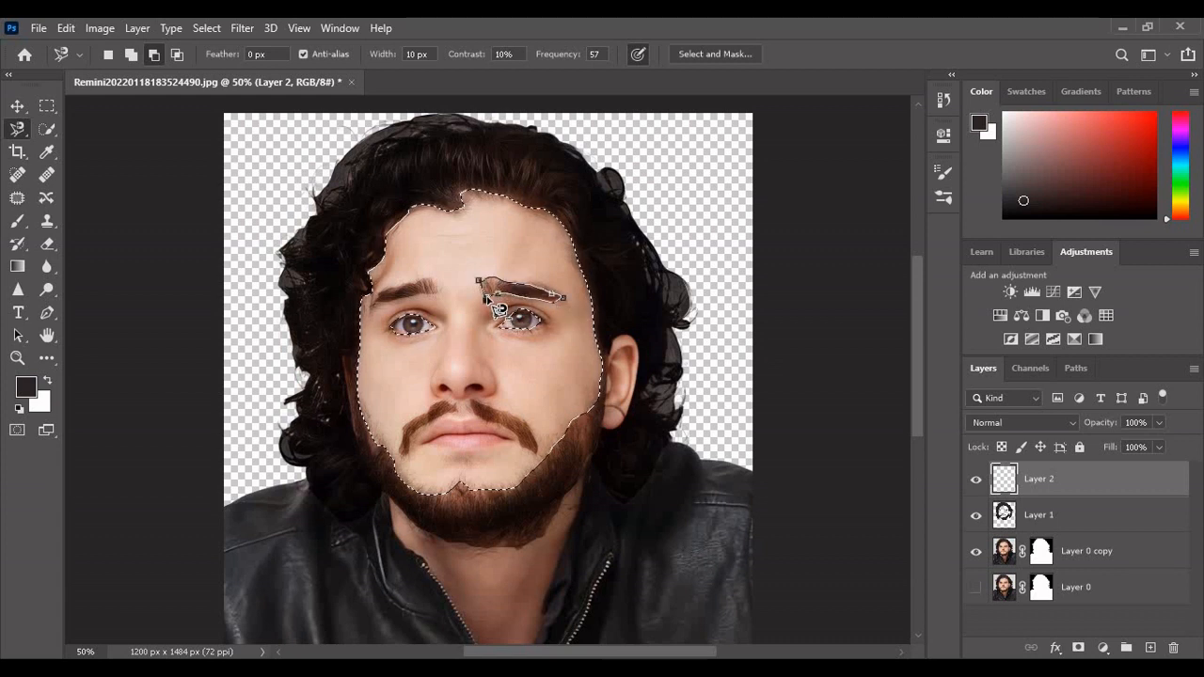
pyautogui.click(483, 288)
pyautogui.click(378, 289)
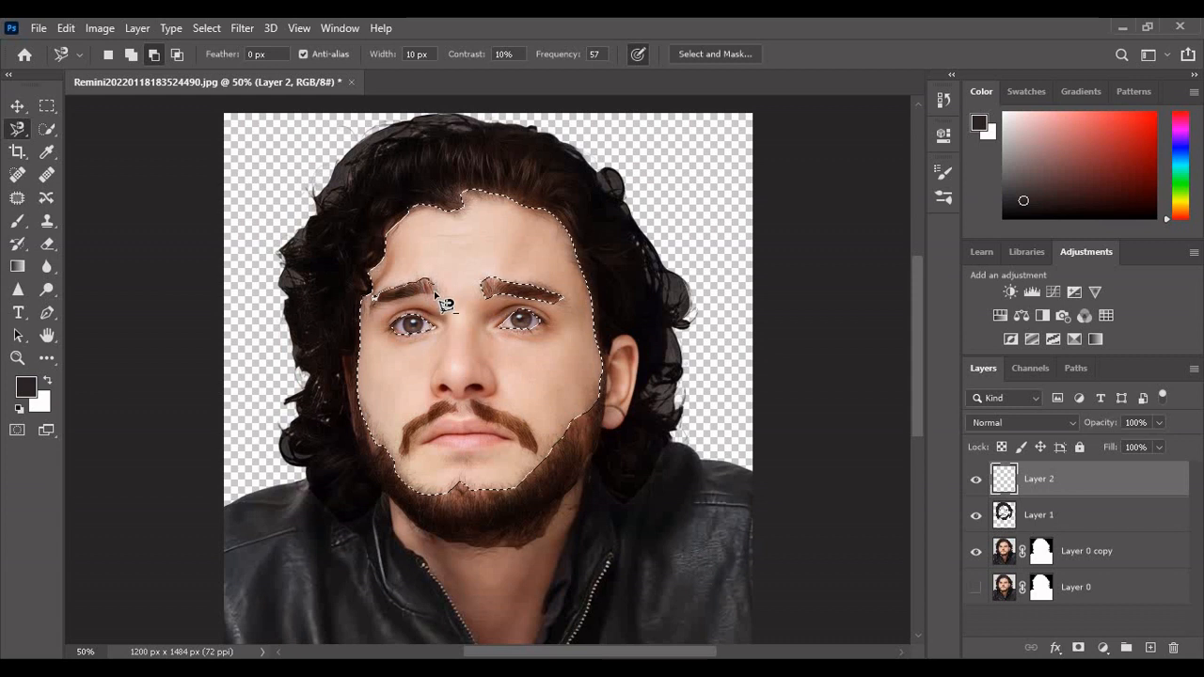
pyautogui.click(374, 298)
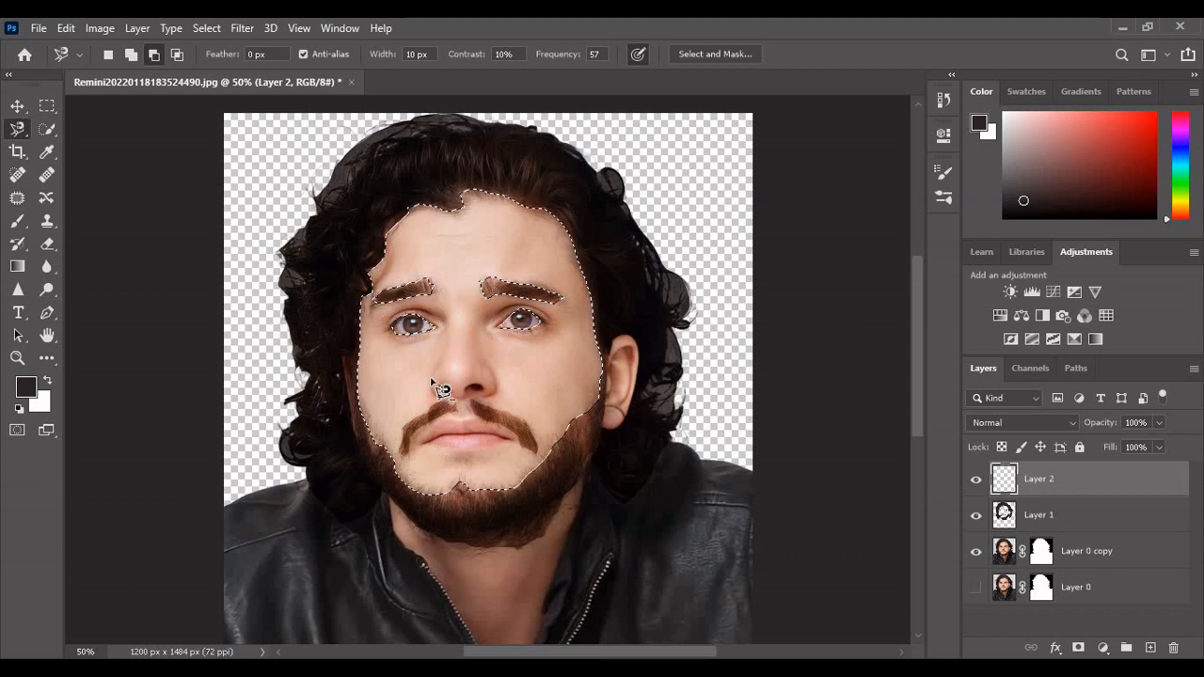
# Subtract the moustache and the lips from the face selection.
pyautogui.scroll(-1, 420, 384)
pyautogui.click(407, 393)
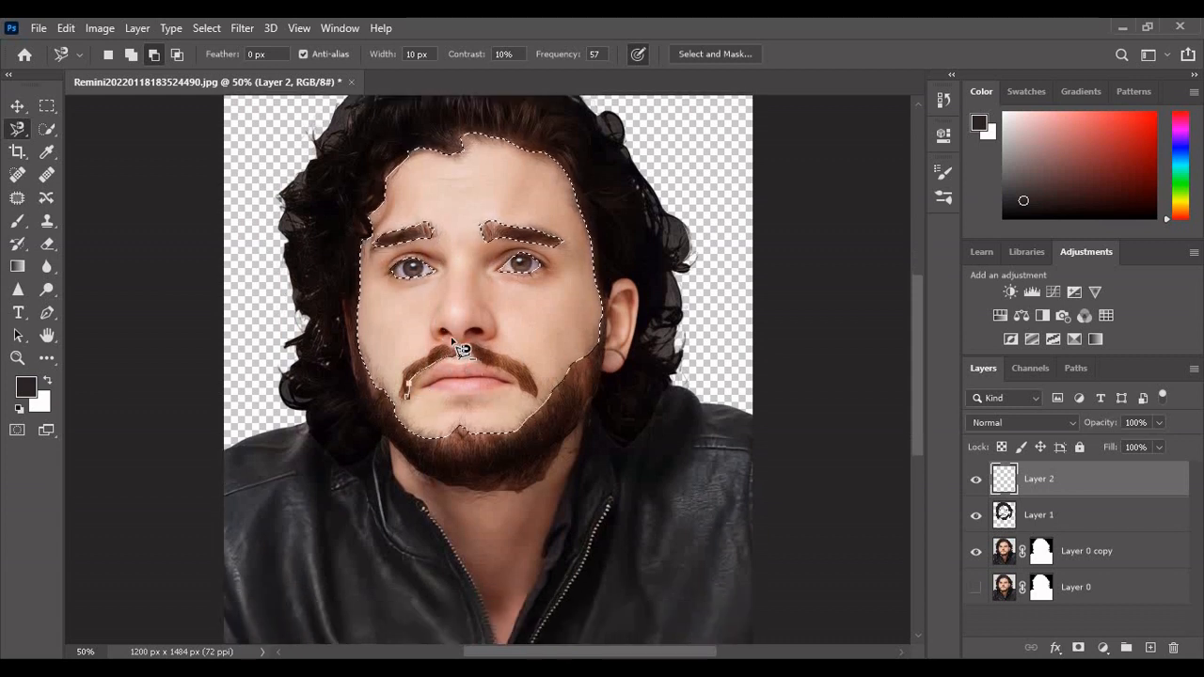
pyautogui.click(414, 409)
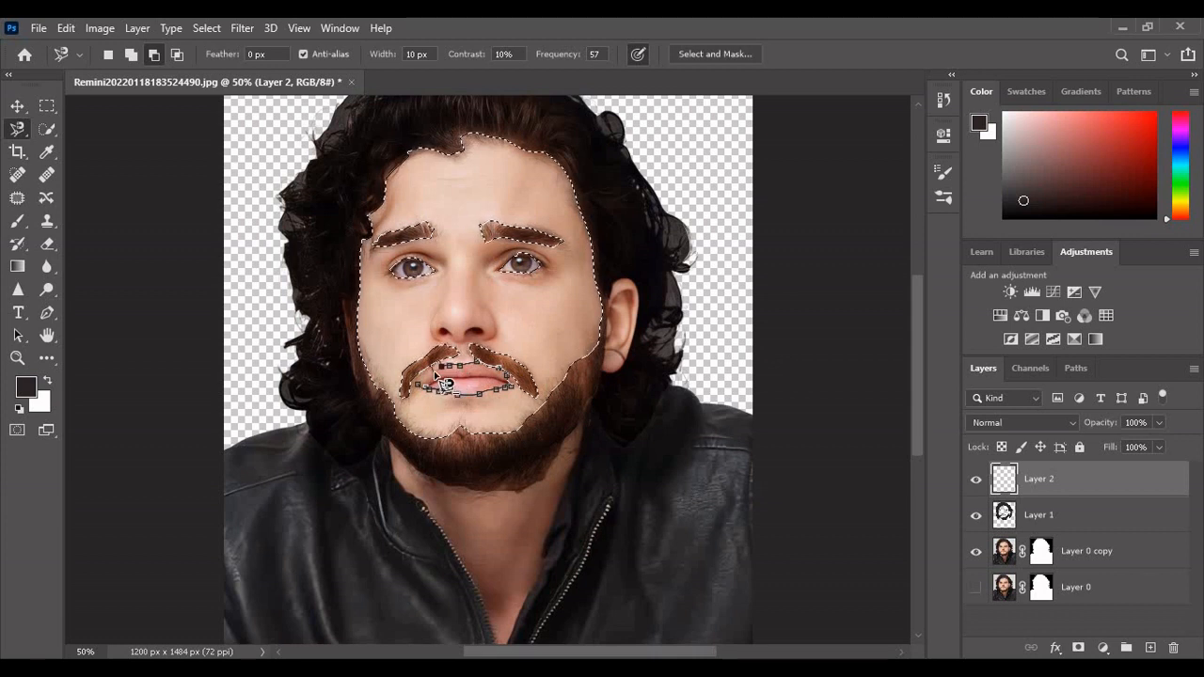
pyautogui.click(426, 398)
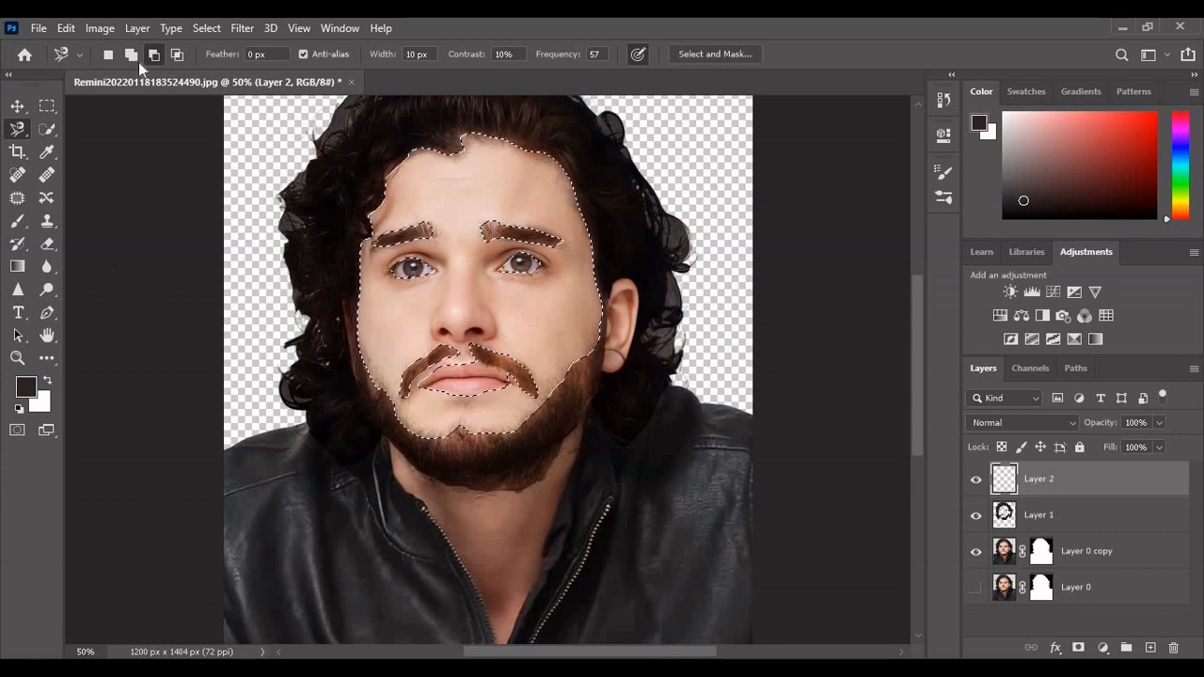
# Switch the lasso to adding and include the visible ear in the skin selection.
pyautogui.click(130, 53)
pyautogui.click(606, 306)
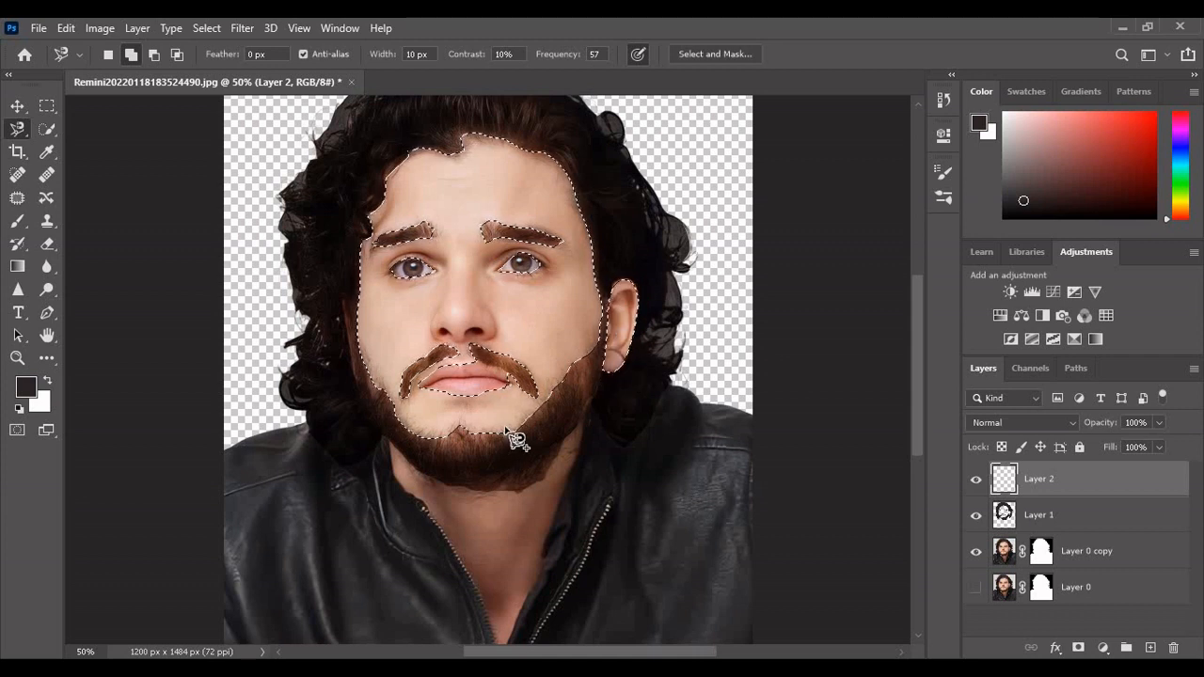
pyautogui.scroll(-3, 505, 428)
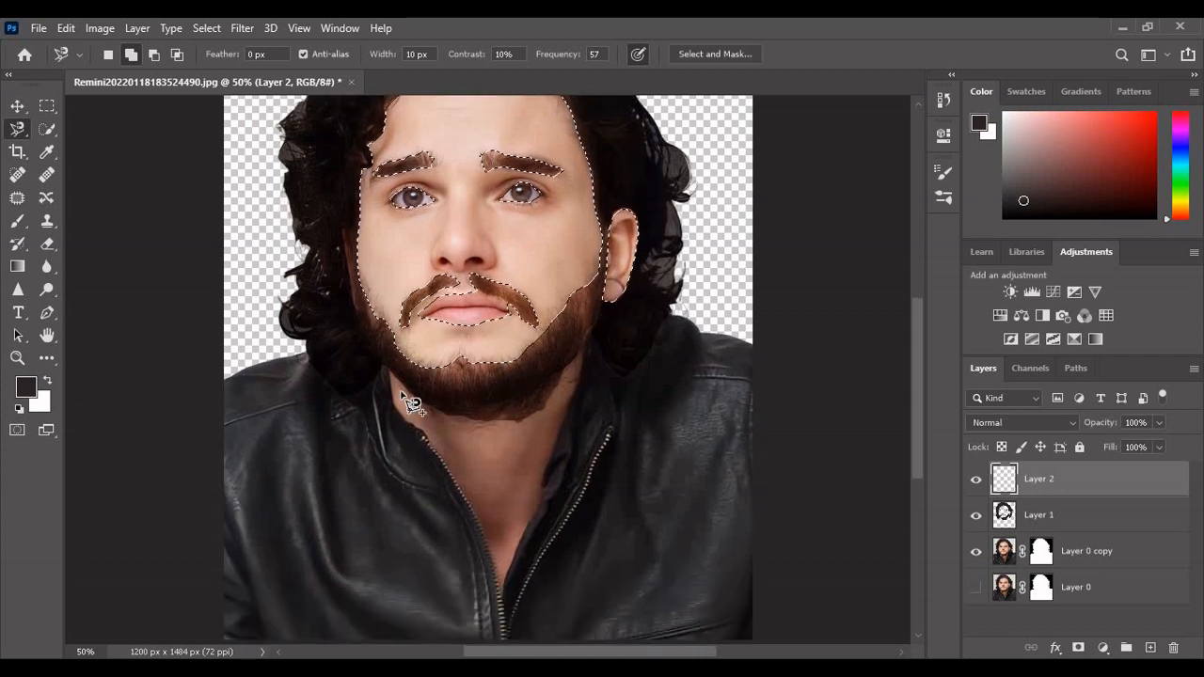
pyautogui.click(582, 349)
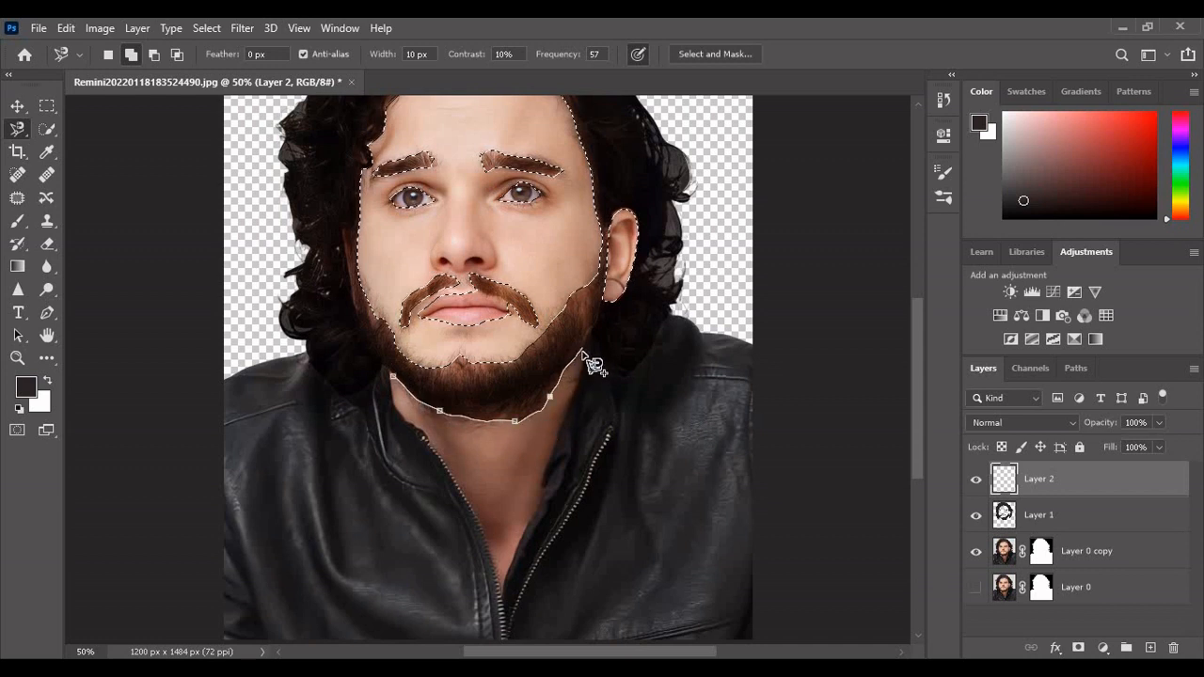
pyautogui.click(397, 378)
pyautogui.hotkey('ctrl', 'z')
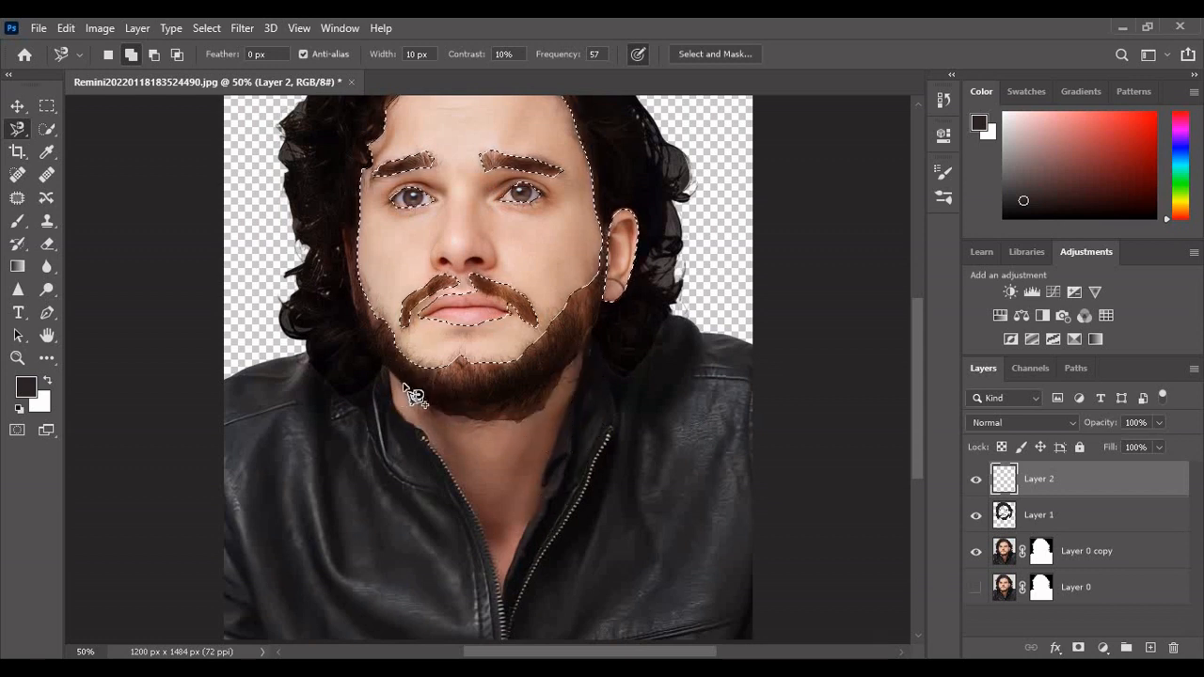
# Add the neck to the skin selection, tracing below the beard and along the jacket collar down to the zip.
pyautogui.click(403, 383)
pyautogui.click(586, 341)
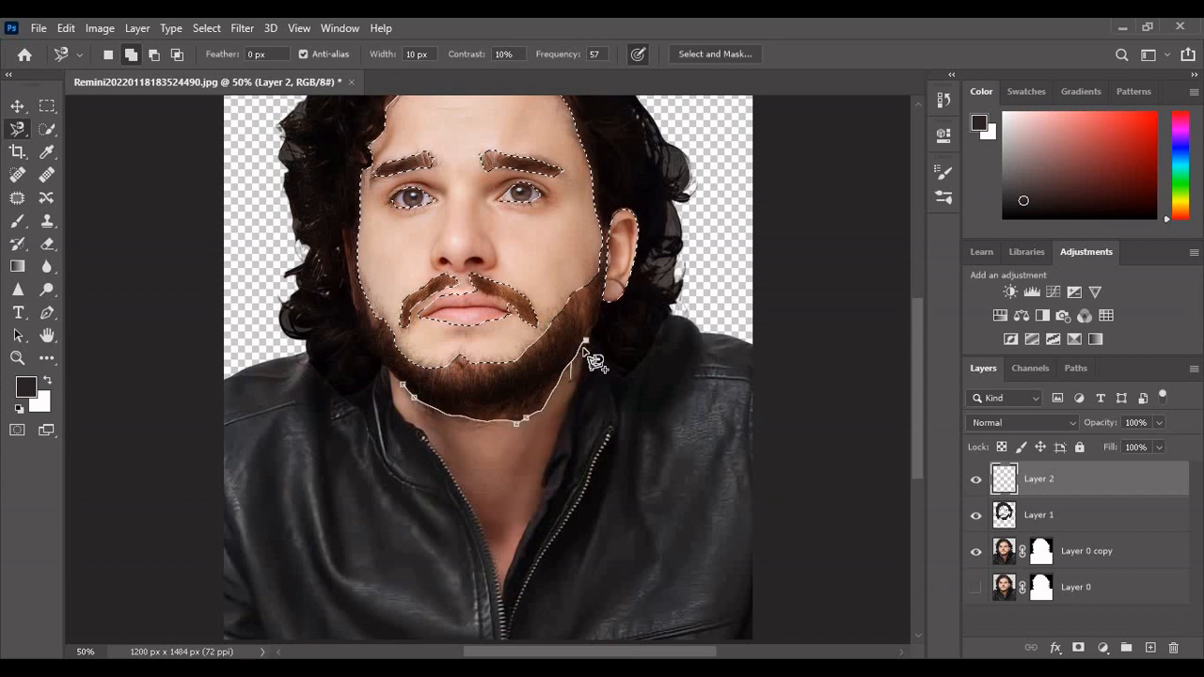
pyautogui.click(583, 345)
pyautogui.click(581, 361)
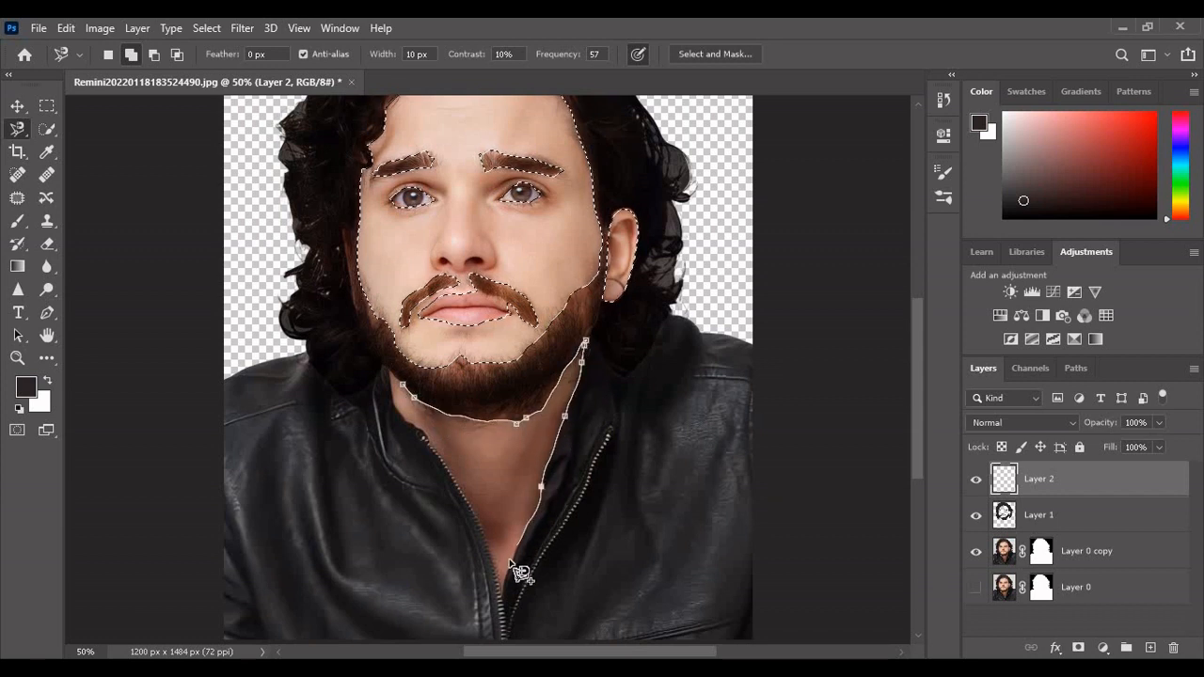
pyautogui.click(501, 596)
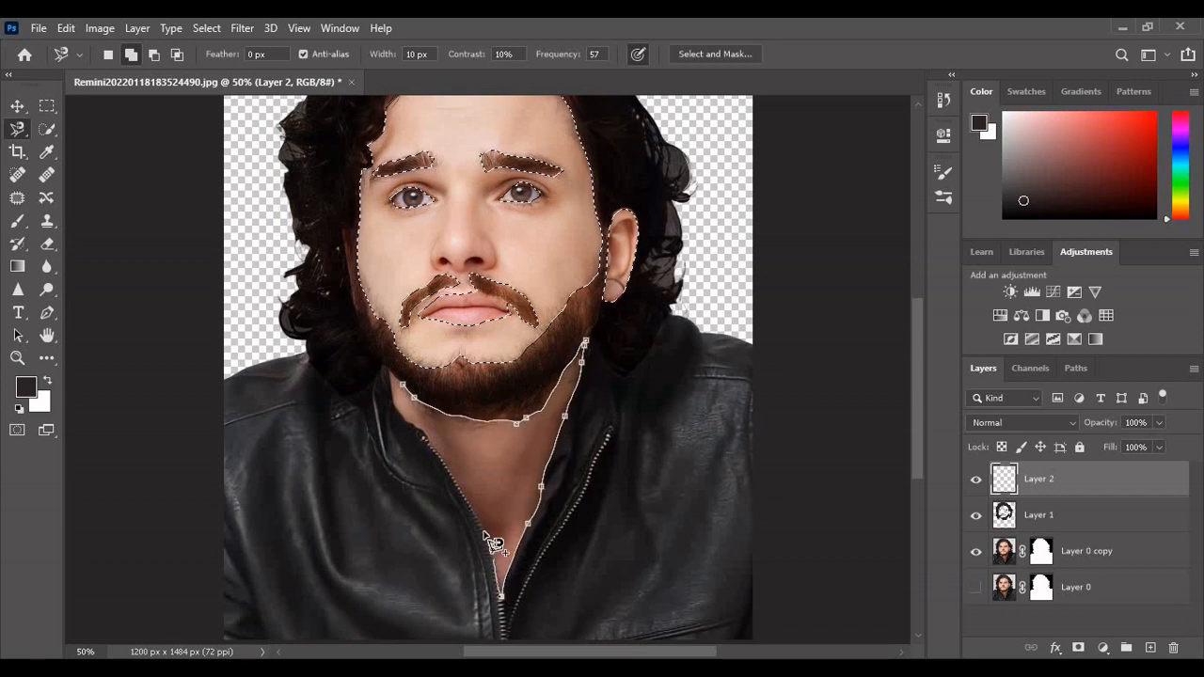
pyautogui.click(399, 381)
# Set the brush colour to the forehead skin tone #eecfbd and paint over the selected face, ear and neck on Layer 2.
pyautogui.scroll(2, 559, 328)
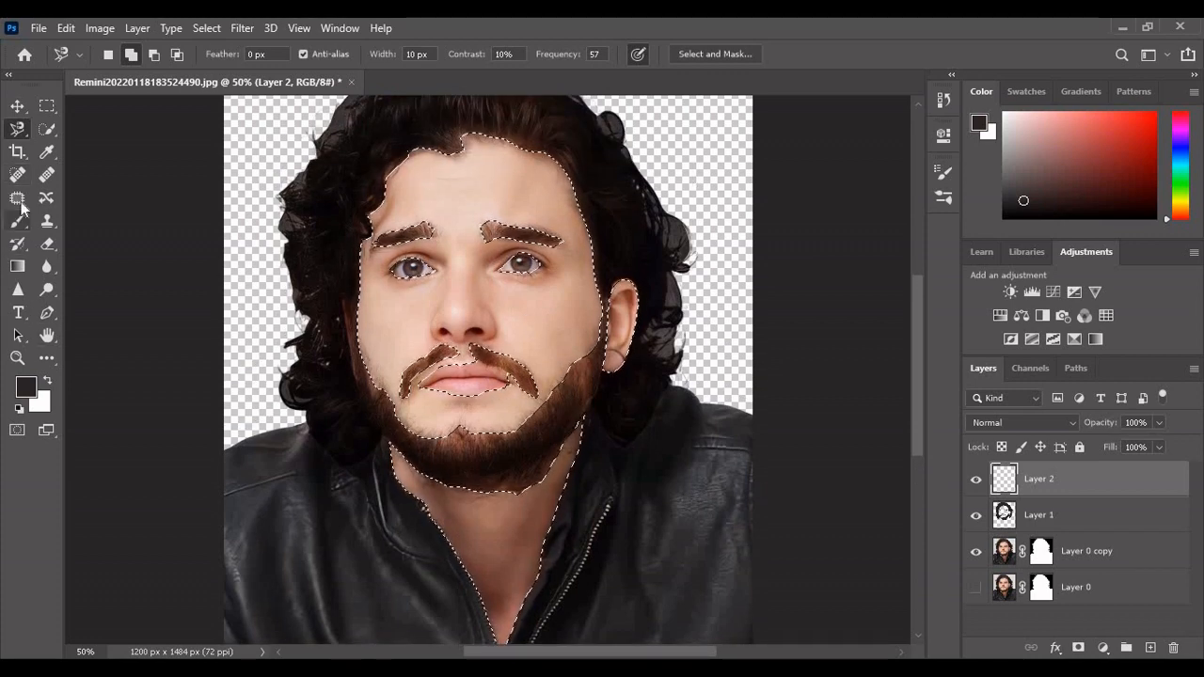
pyautogui.click(17, 221)
pyautogui.click(25, 387)
pyautogui.click(456, 184)
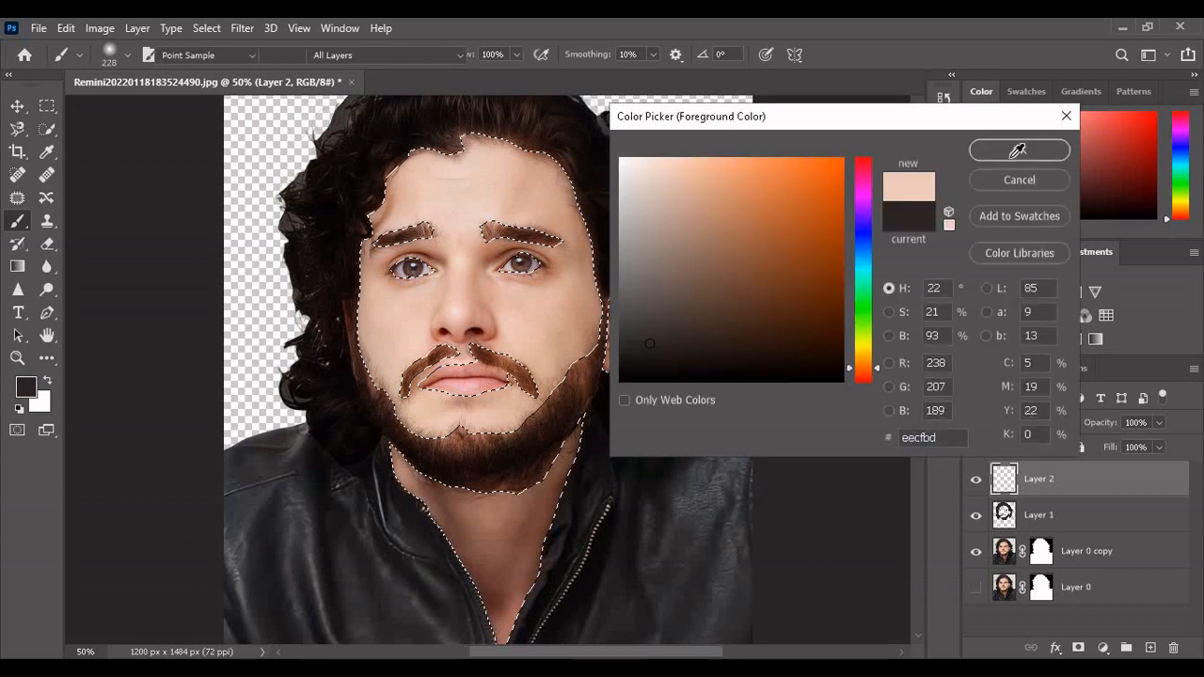
pyautogui.click(1018, 151)
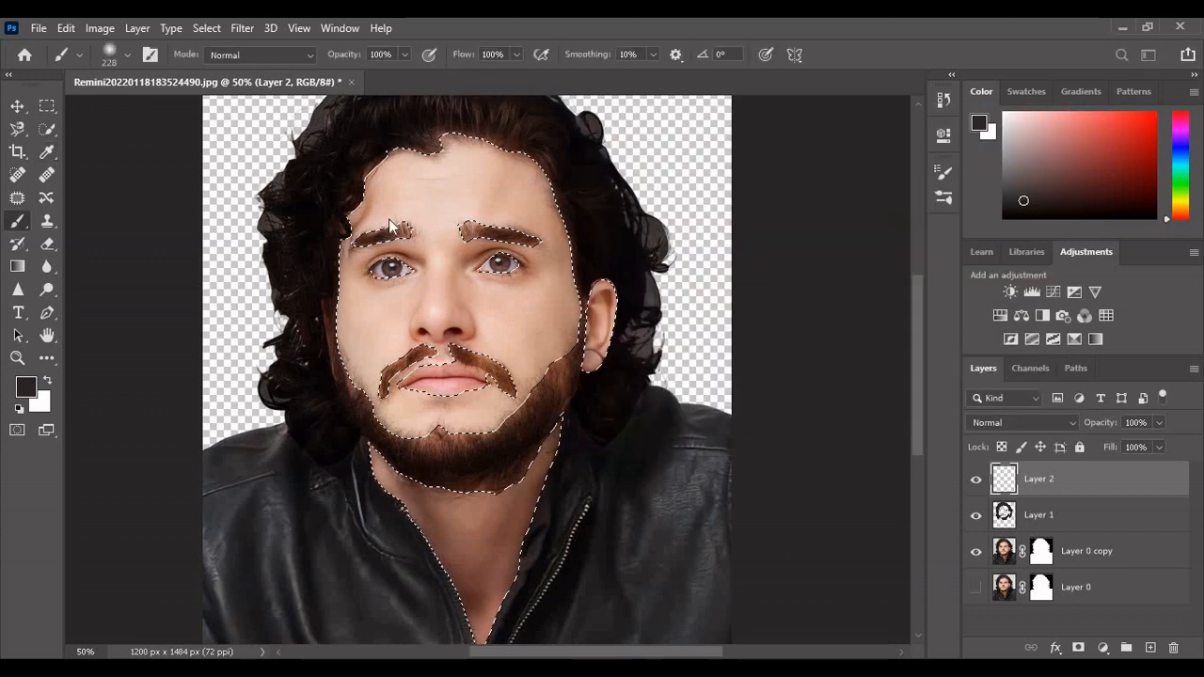
pyautogui.moveTo(453, 179)
pyautogui.mouseDown()
pyautogui.moveTo(550, 252)
pyautogui.moveTo(548, 348)
pyautogui.moveTo(449, 612)
pyautogui.moveTo(494, 404)
pyautogui.moveTo(440, 536)
pyautogui.mouseUp()
pyautogui.scroll(-1, 440, 536)
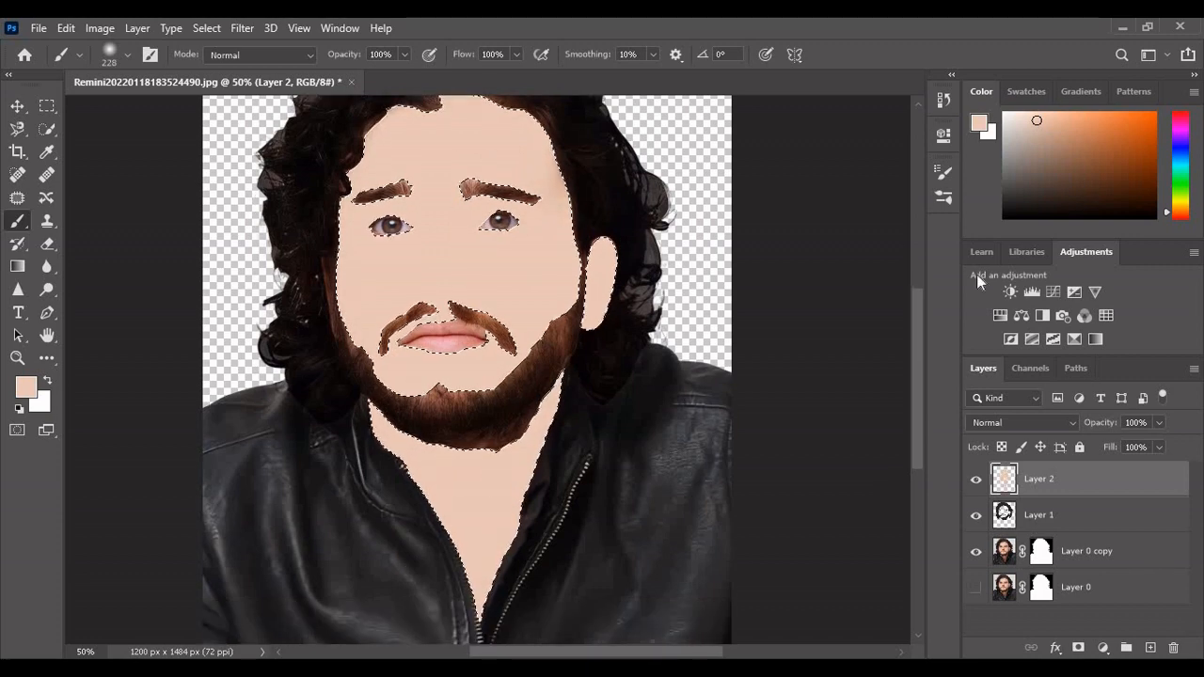
# Set Layer 2's blend mode to Soft Light and add a new empty layer above it.
pyautogui.click(1059, 422)
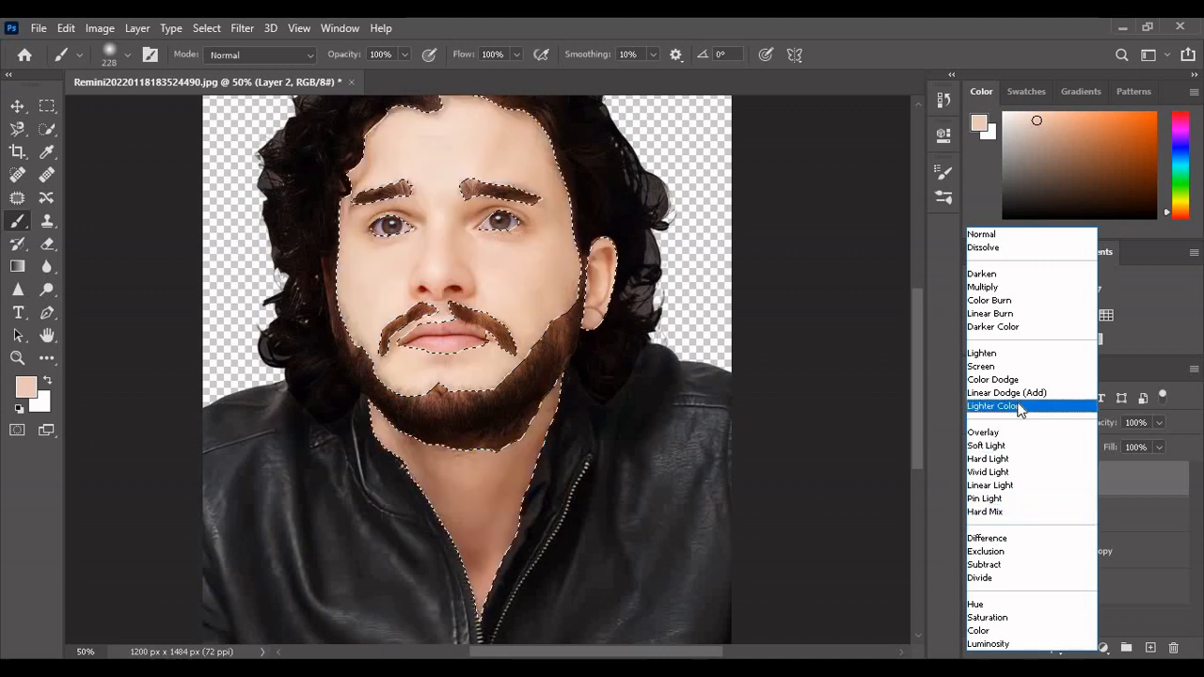
pyautogui.click(987, 444)
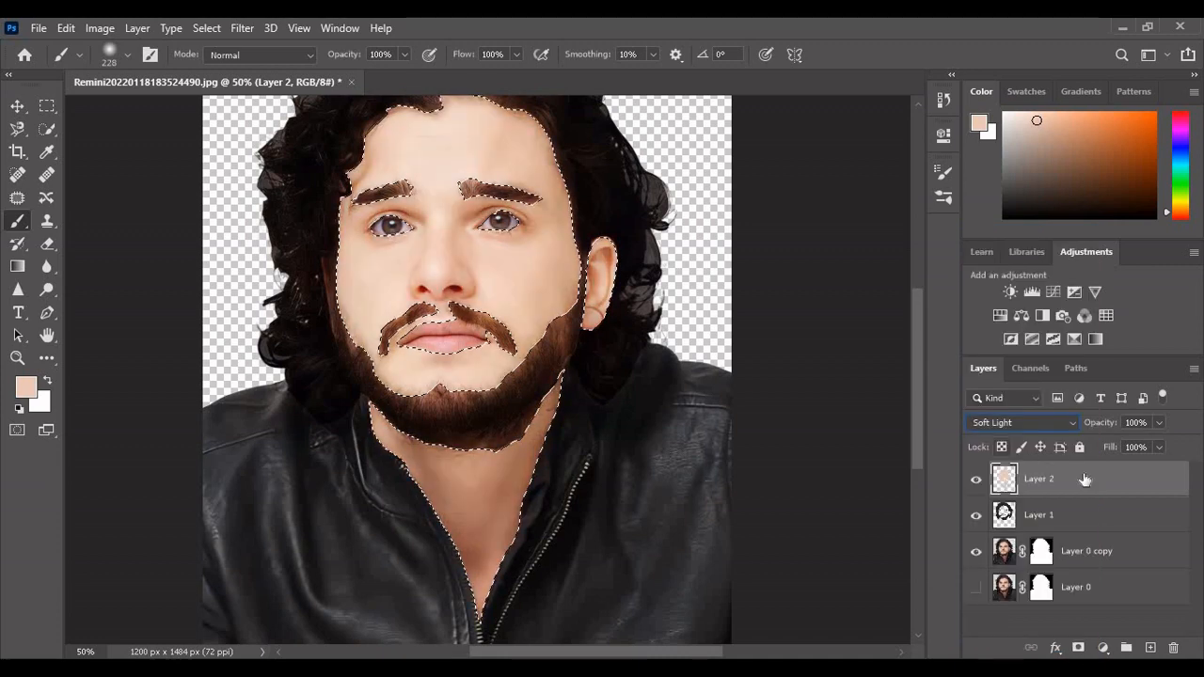
pyautogui.hotkey('ctrl', 'shift', 'alt', 'n')
# Clear the skin selection and outline both lips with the Magnetic Lasso in add mode, including the corner of the mouth.
pyautogui.click(20, 130)
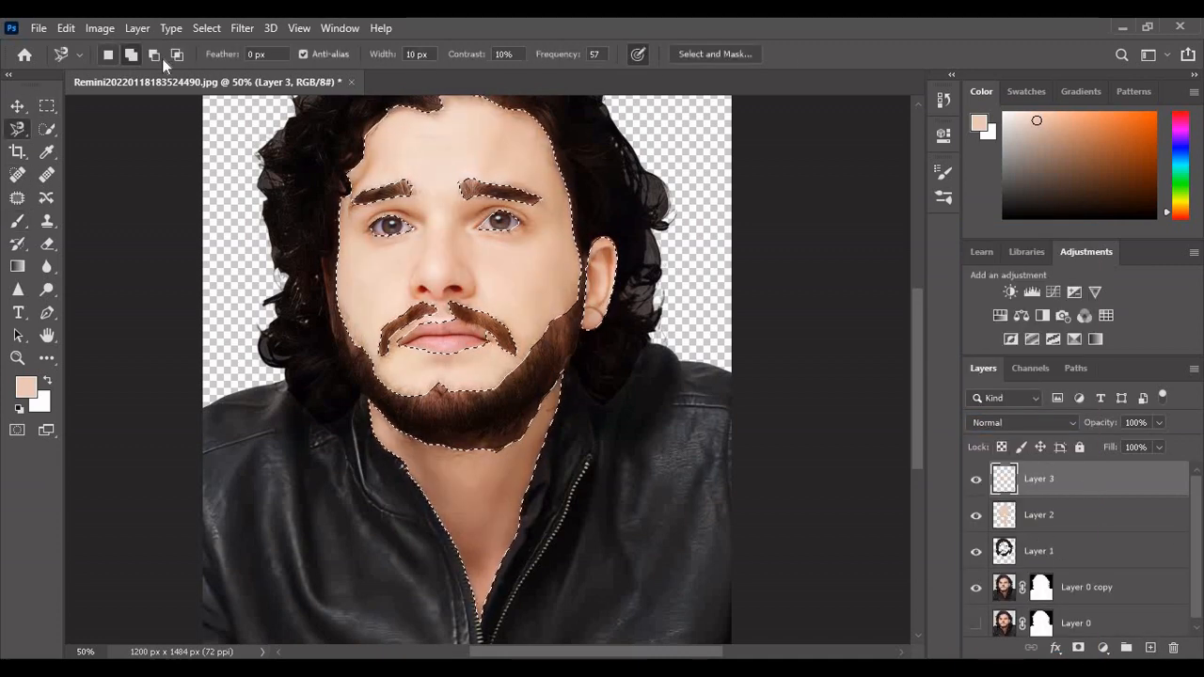
pyautogui.click(177, 55)
pyautogui.doubleClick(236, 135)
pyautogui.click(553, 274)
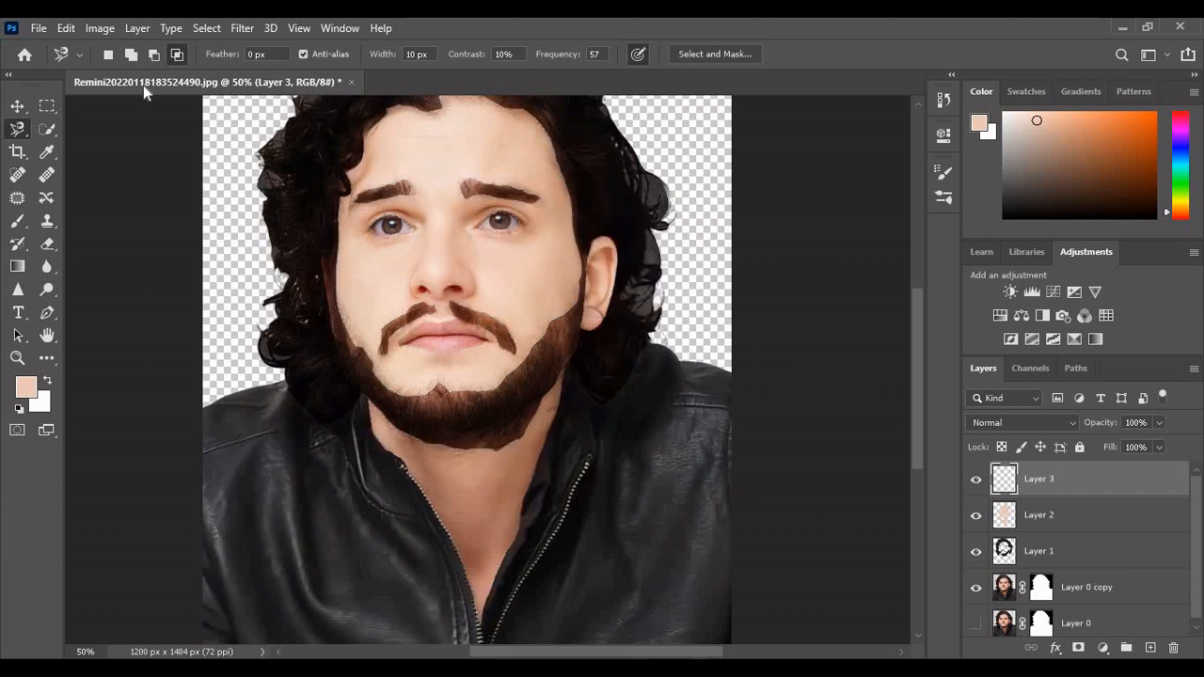
pyautogui.press('shift')
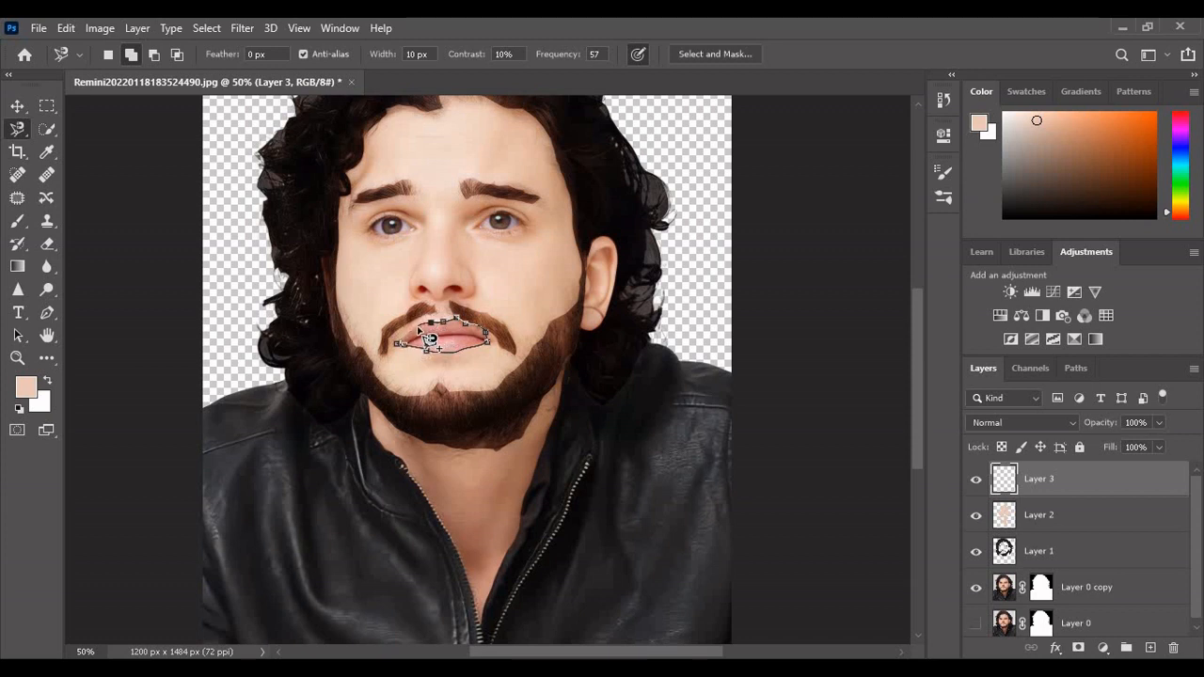
pyautogui.press('Escape')
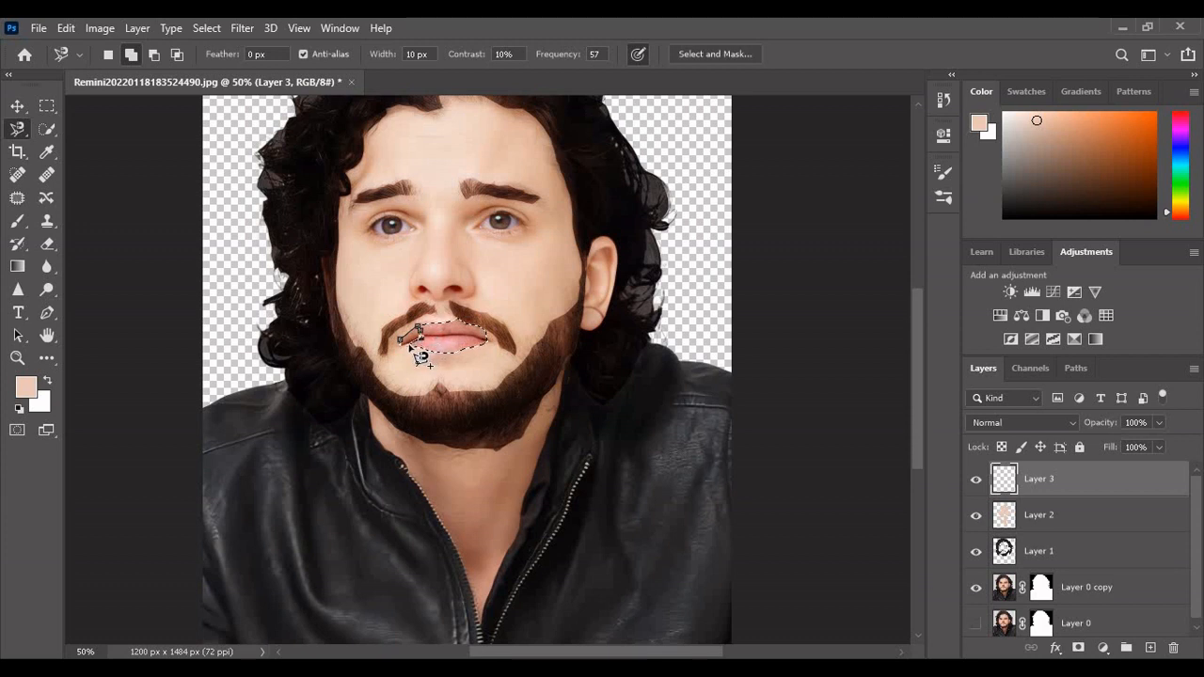
pyautogui.click(416, 351)
pyautogui.scroll(-1, 443, 349)
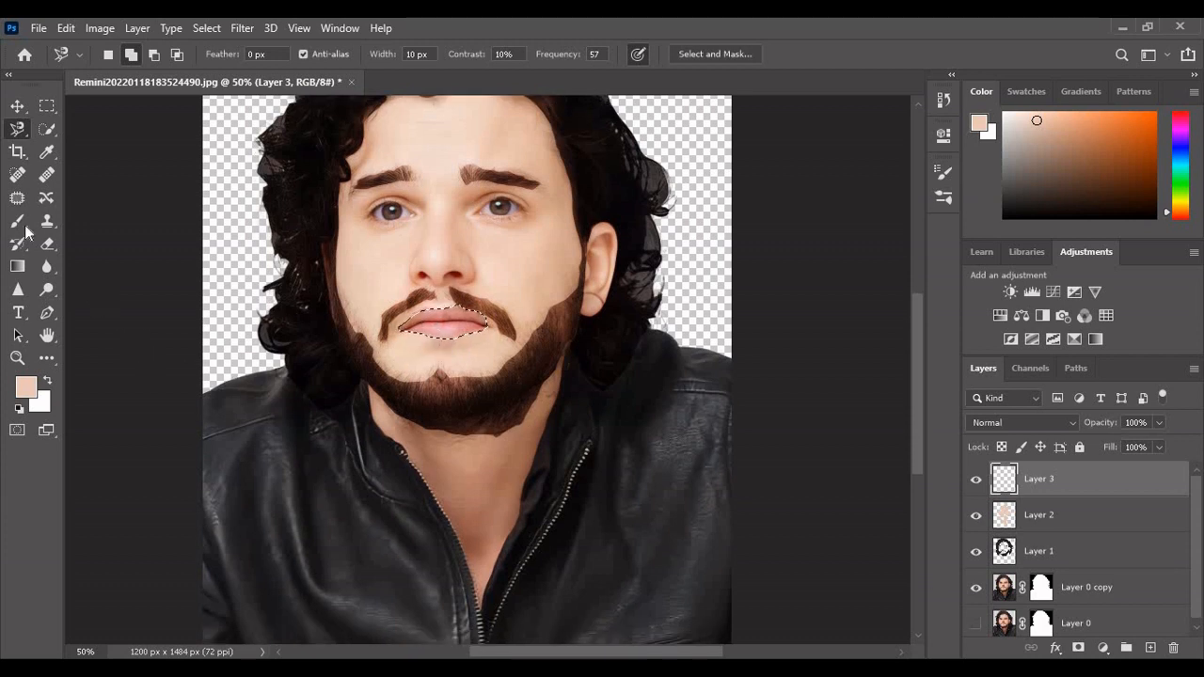
# Paint the selected lips on Layer 3 with the sampled pink #f1b4bb and set the layer's blend mode to Color Burn.
pyautogui.click(17, 220)
pyautogui.click(27, 384)
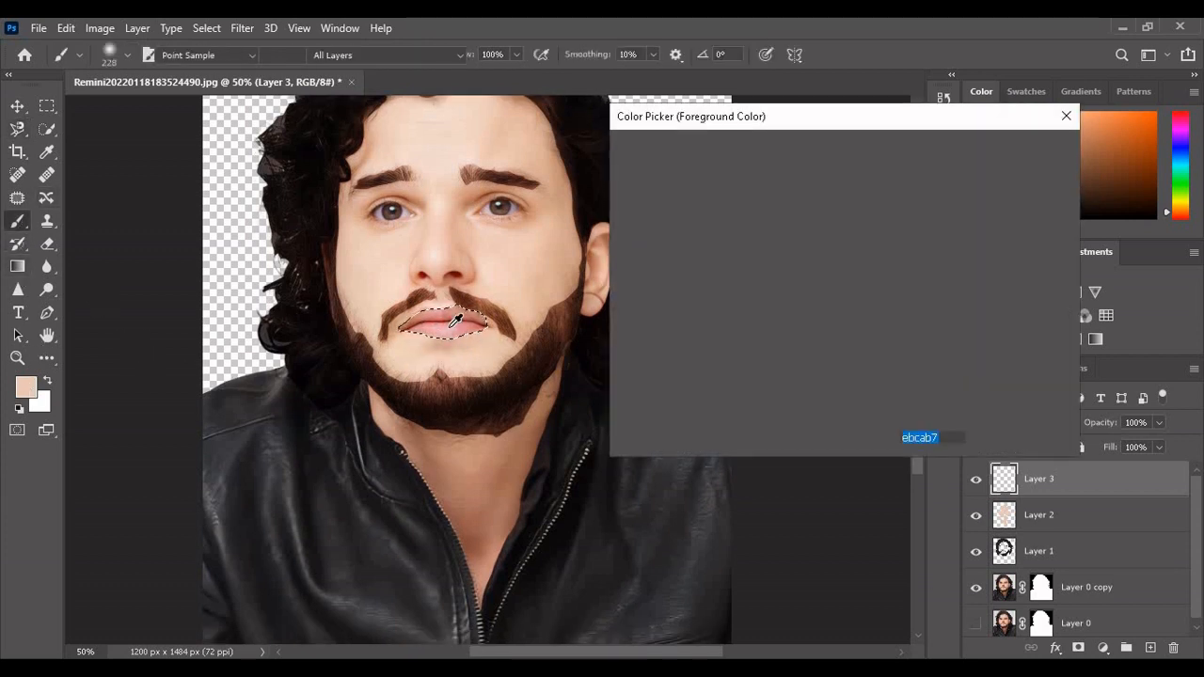
pyautogui.click(483, 333)
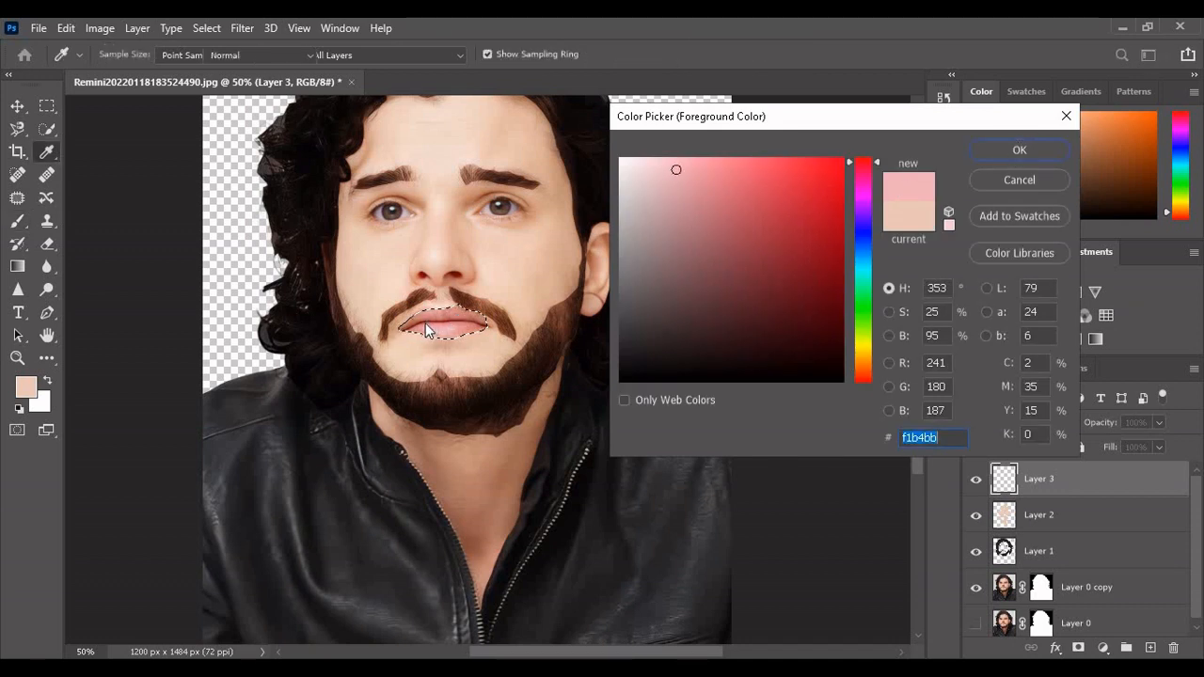
pyautogui.click(1018, 151)
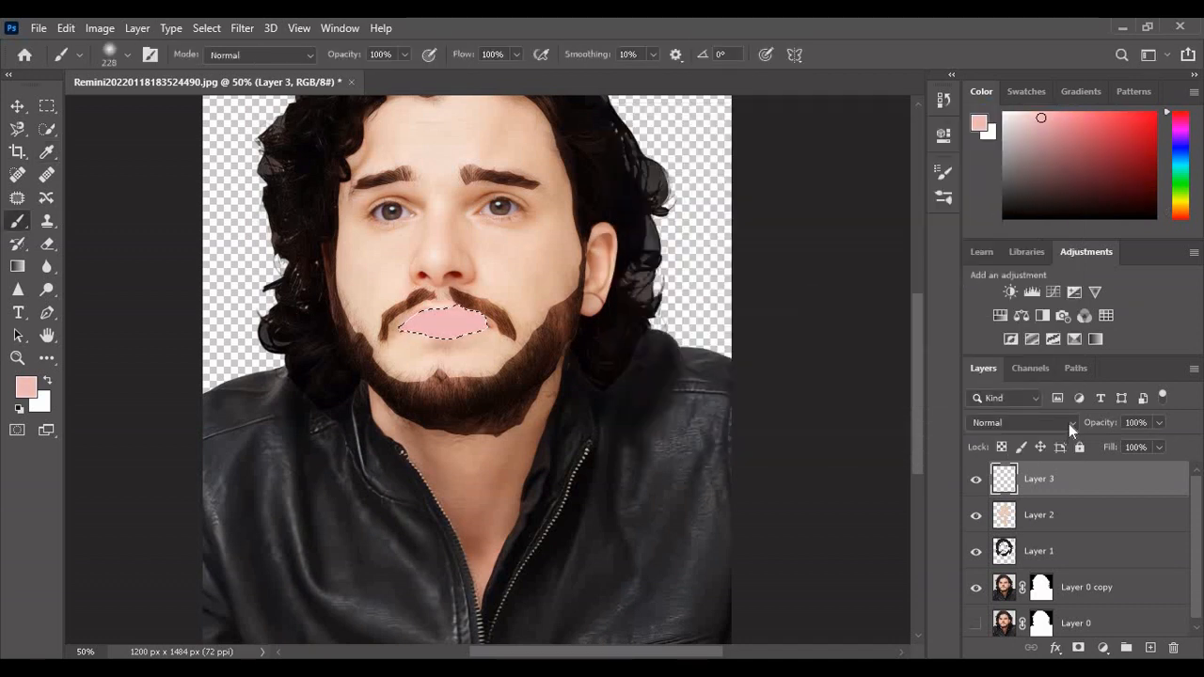
pyautogui.click(1070, 424)
pyautogui.click(999, 303)
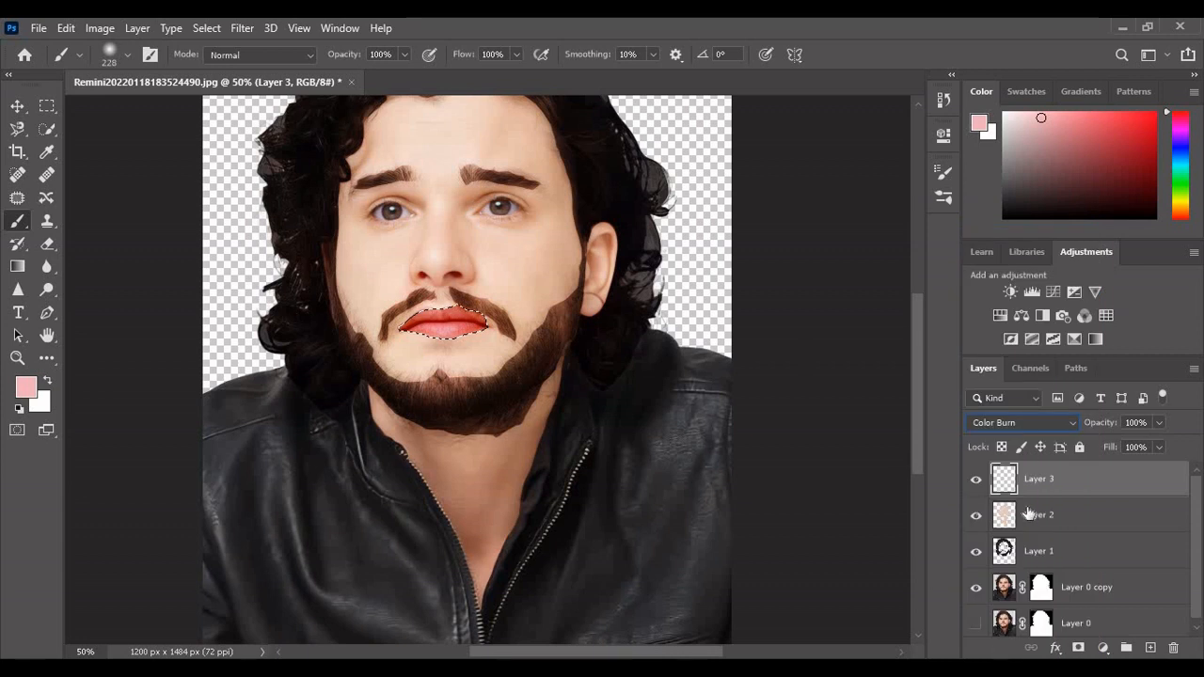
# Add a new layer above the lip layer and clear the lip selection.
pyautogui.click(1149, 648)
pyautogui.click(17, 106)
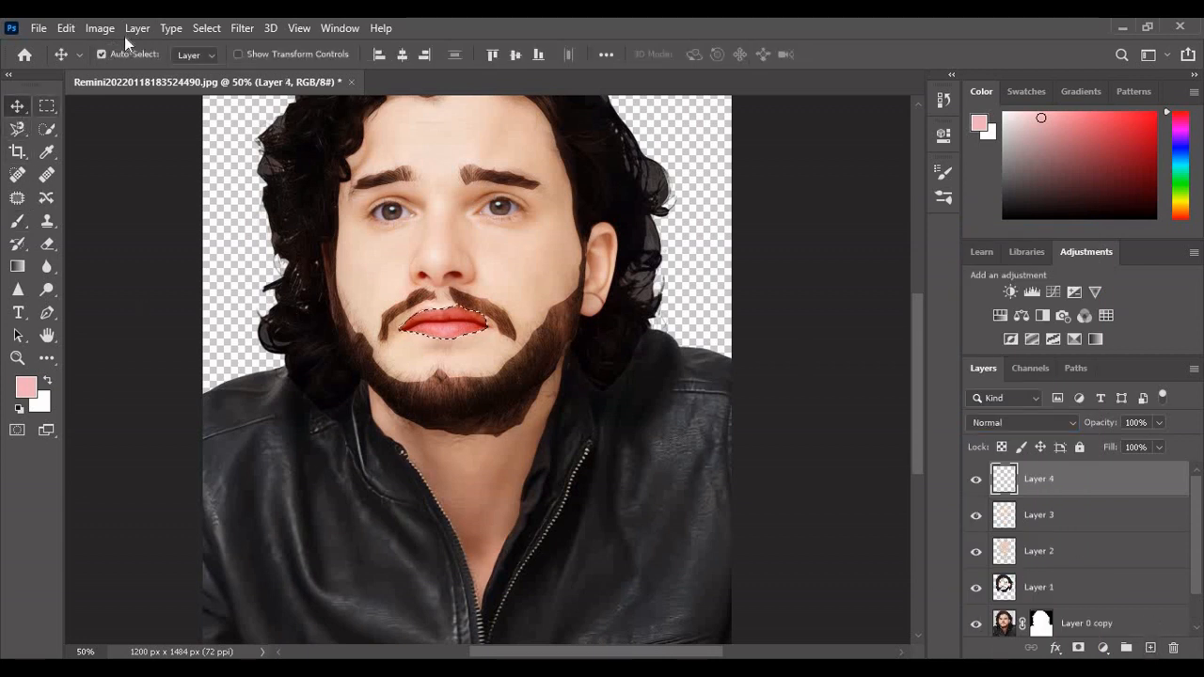
pyautogui.click(17, 129)
pyautogui.hotkey('ctrl', 'd')
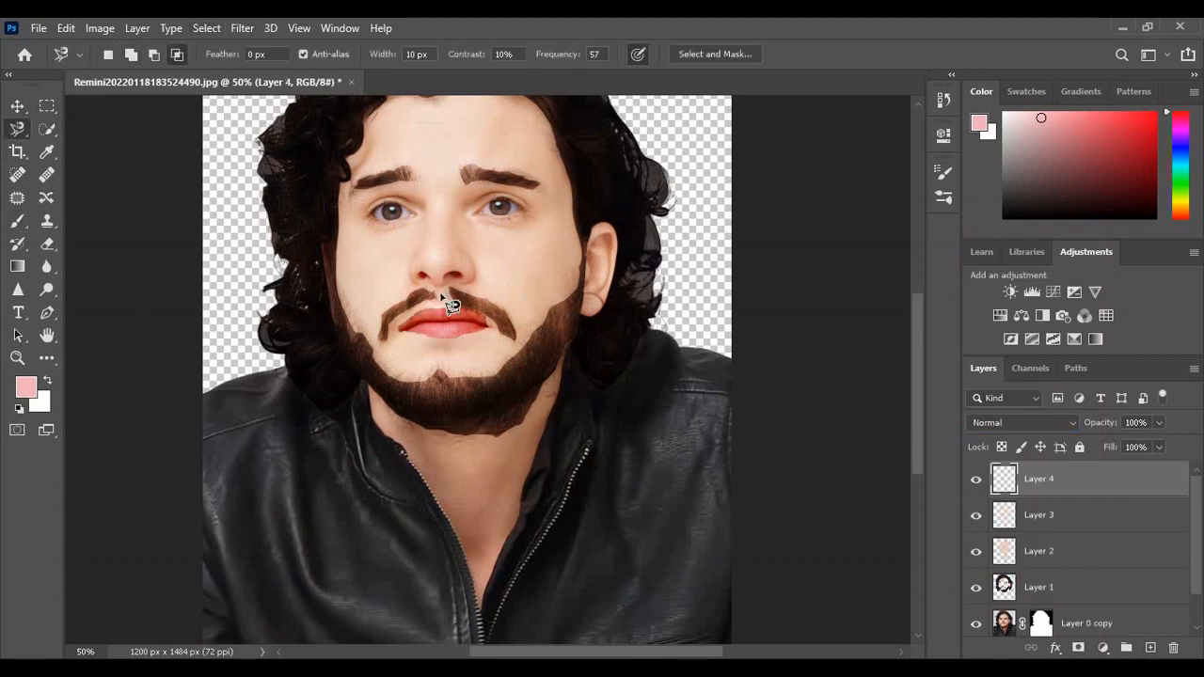
# Select the whole leather jacket with the Magnetic Lasso in add mode, tracing shoulders, hair edge, collar and image borders.
pyautogui.click(136, 54)
pyautogui.scroll(-3, 484, 398)
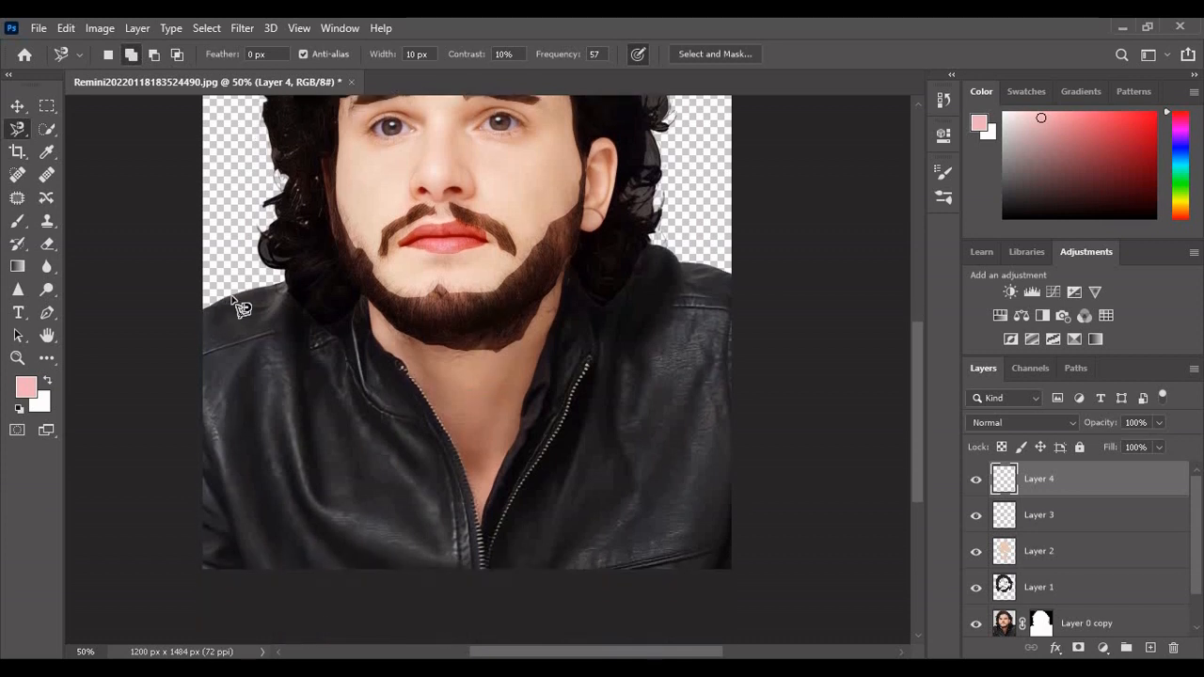
pyautogui.click(203, 312)
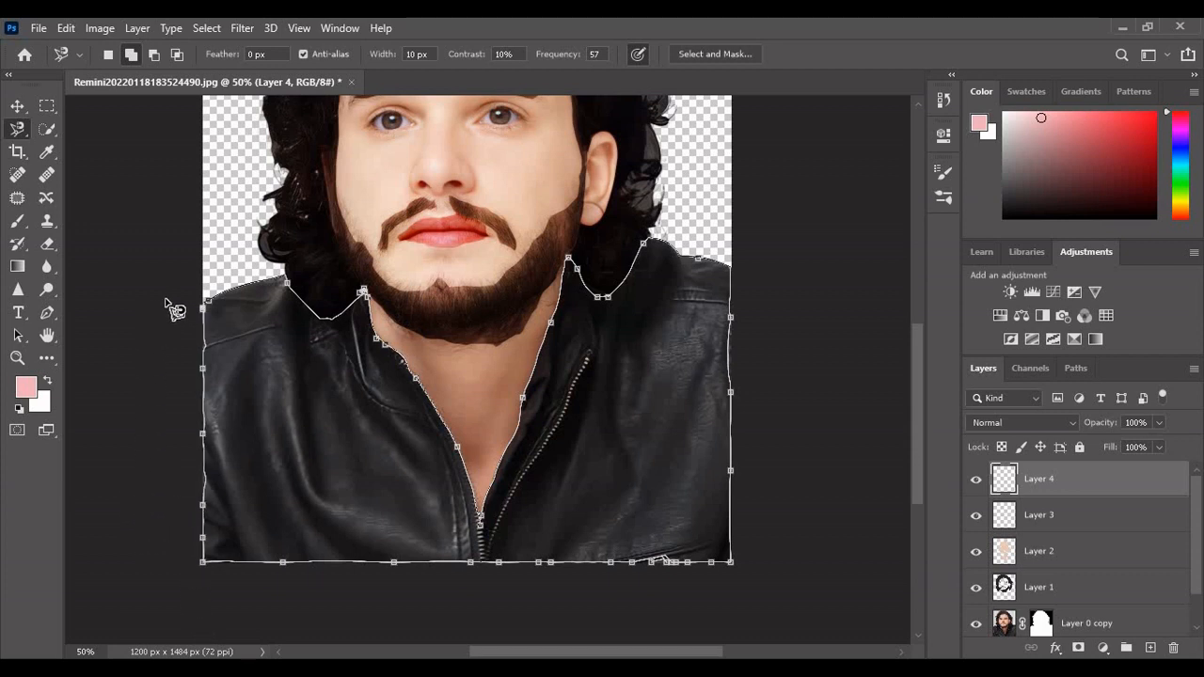
pyautogui.click(212, 320)
pyautogui.scroll(2, 922, 433)
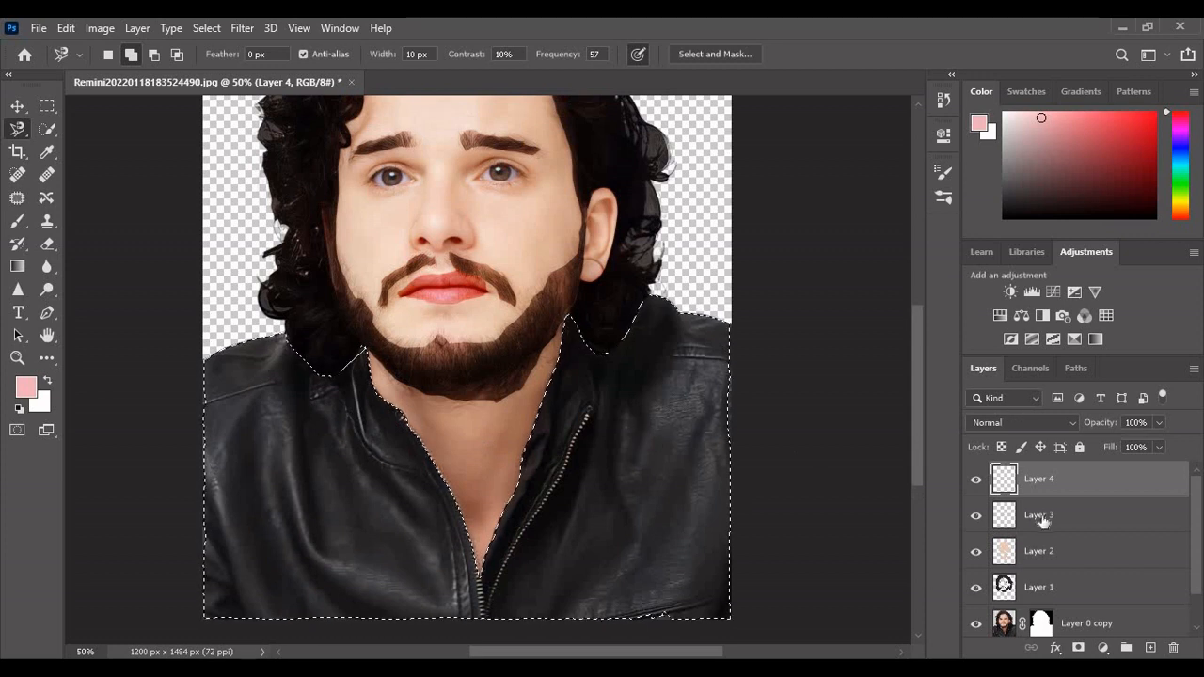
# Paint the selected jacket on Layer 4 with dark grey #202020 and set the layer's blend mode to Hard Light.
pyautogui.click(17, 221)
pyautogui.click(26, 386)
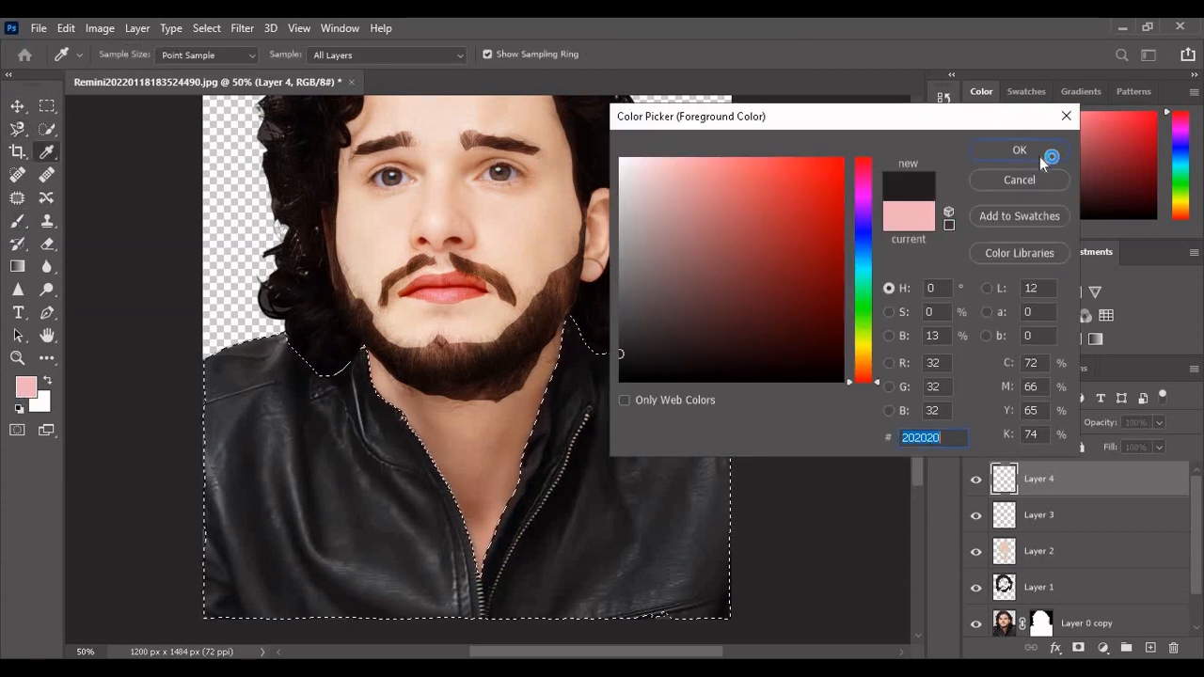
pyautogui.click(1019, 151)
pyautogui.scroll(-2, 526, 329)
pyautogui.moveTo(189, 382)
pyautogui.mouseDown()
pyautogui.moveTo(198, 547)
pyautogui.moveTo(322, 329)
pyautogui.moveTo(334, 445)
pyautogui.moveTo(432, 437)
pyautogui.moveTo(599, 350)
pyautogui.moveTo(737, 175)
pyautogui.moveTo(576, 597)
pyautogui.moveTo(707, 424)
pyautogui.mouseUp()
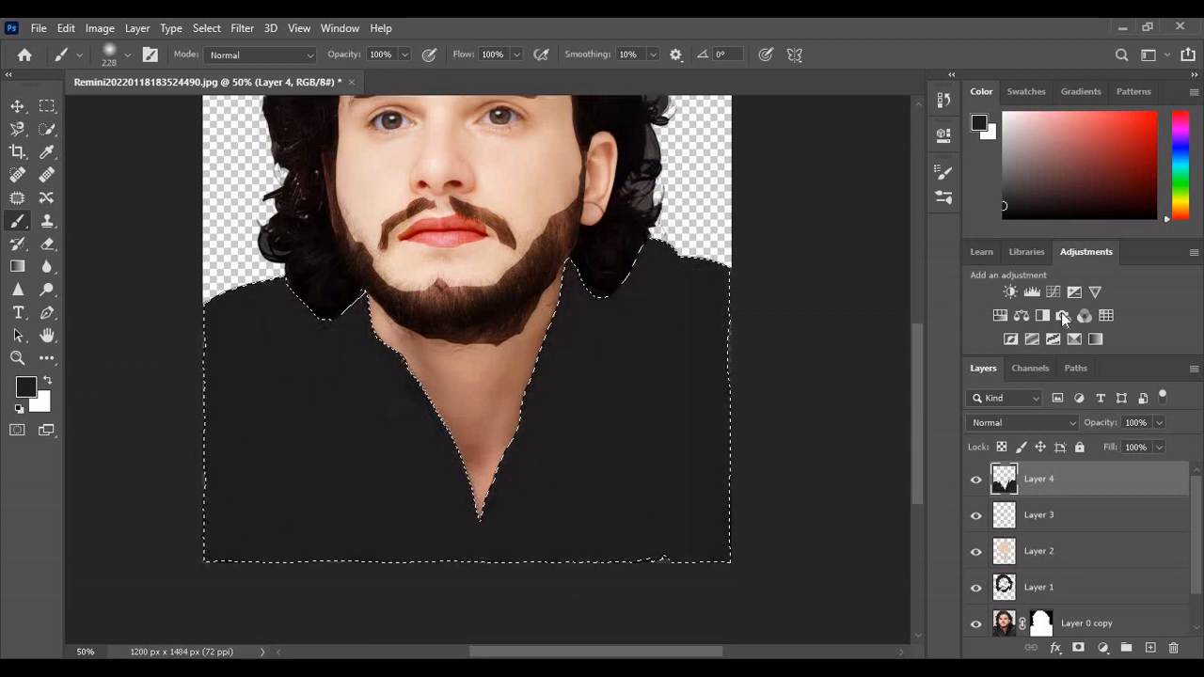
pyautogui.click(1054, 422)
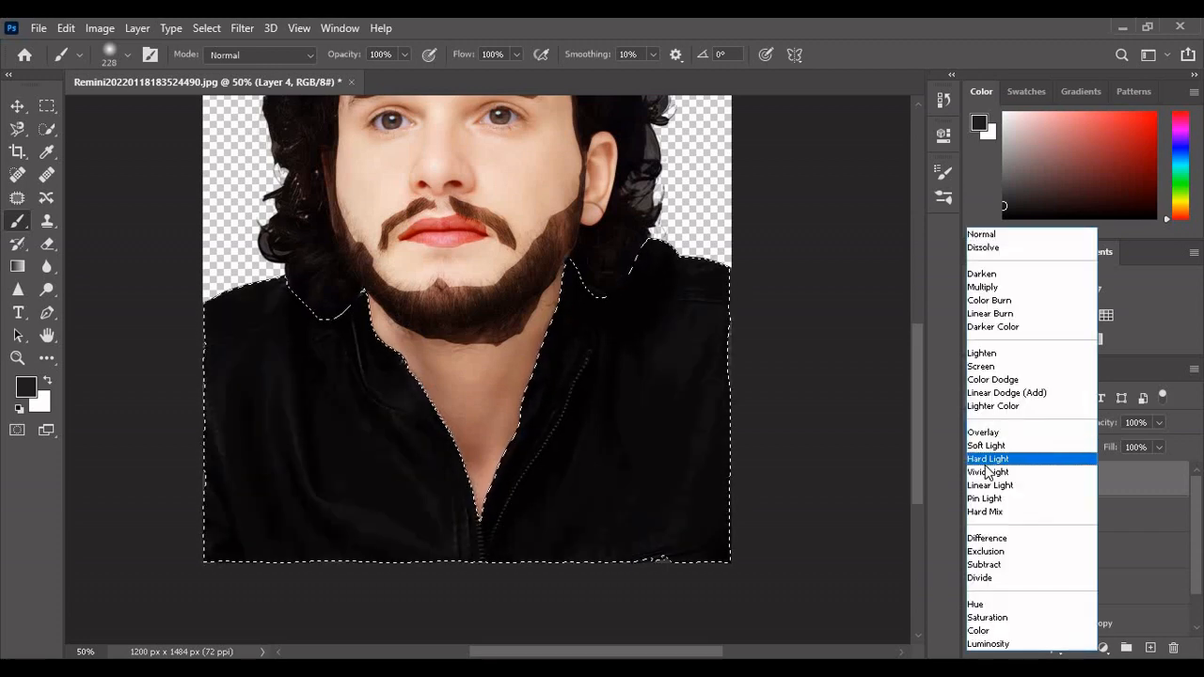
pyautogui.click(987, 460)
# Clear the jacket selection, return the lasso to add mode and create a new layer above Layer 4.
pyautogui.click(17, 128)
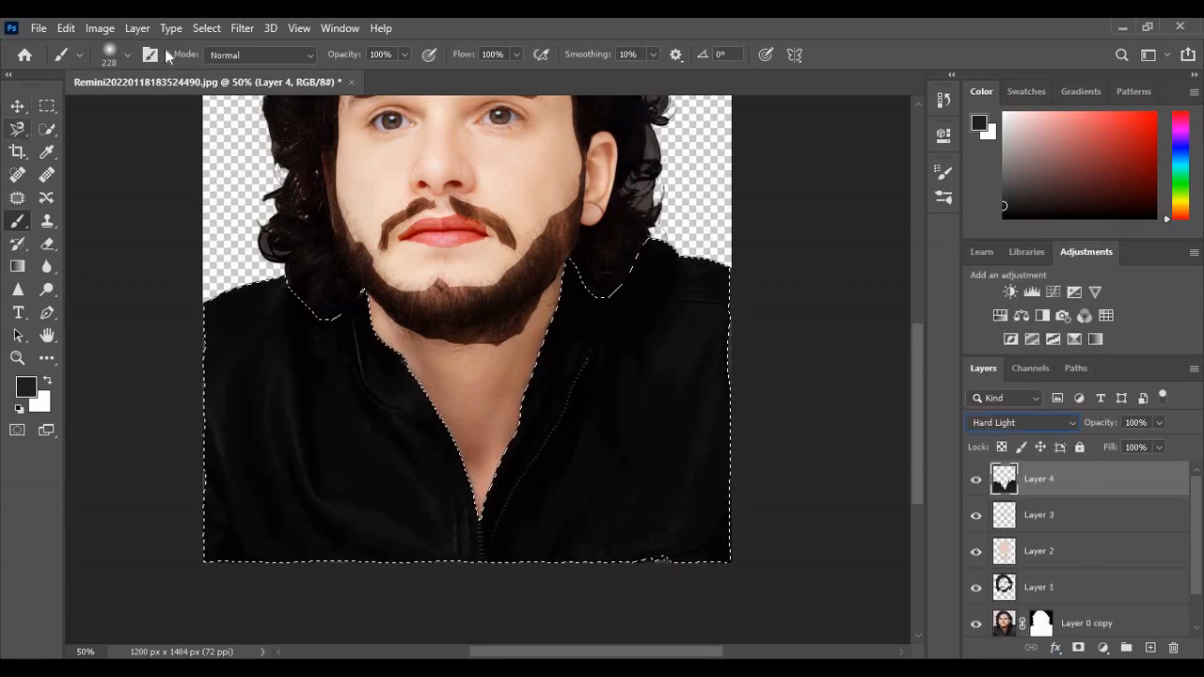
pyautogui.click(178, 56)
pyautogui.hotkey('ctrl', 'd')
pyautogui.scroll(2, 509, 239)
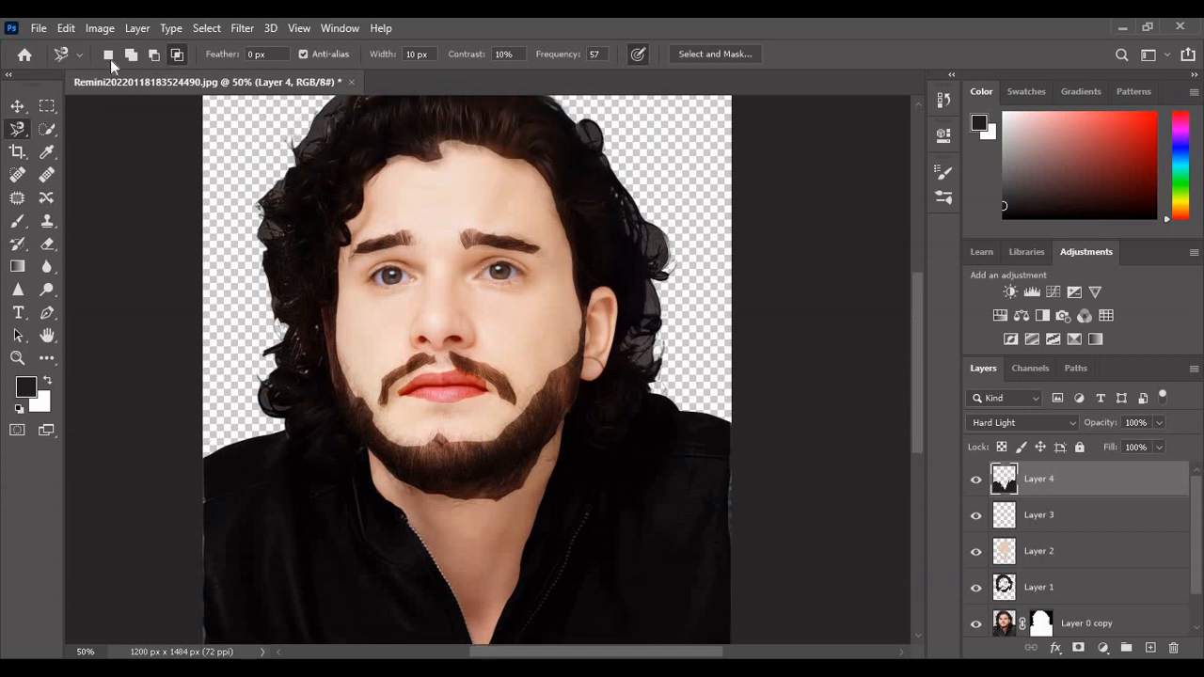
pyautogui.click(134, 55)
pyautogui.click(1149, 648)
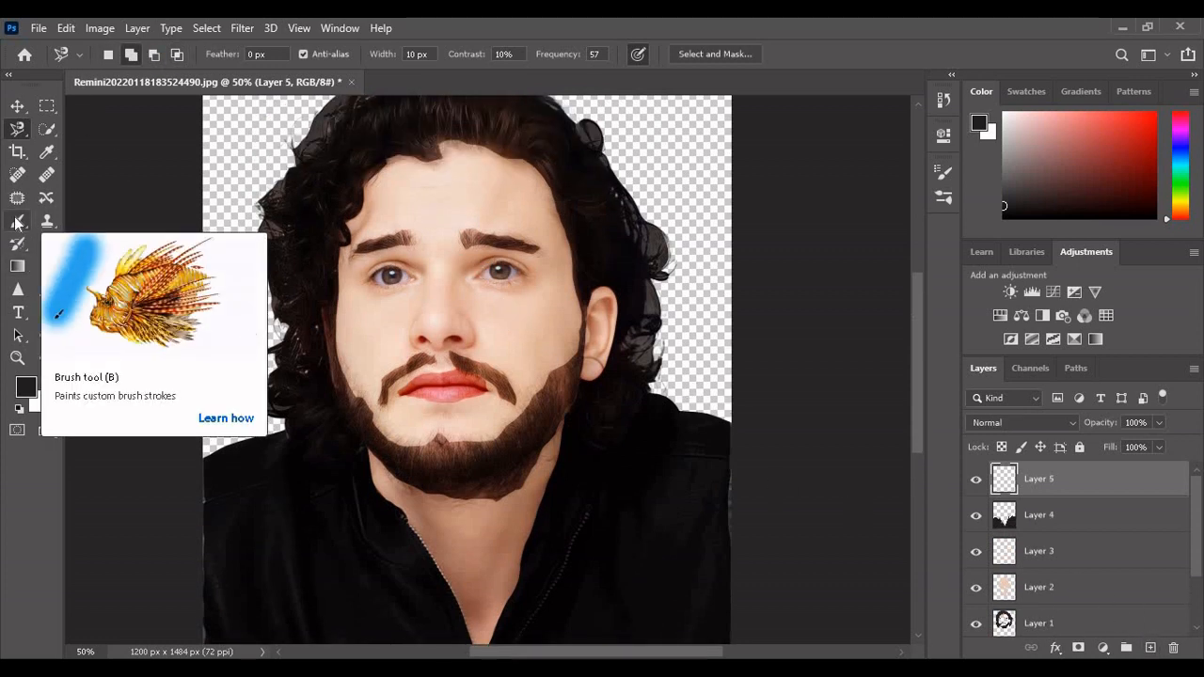
# Set the brush size to 40 px and dab the dark colour over the irises of both eyes on Layer 5.
pyautogui.click(16, 223)
pyautogui.click(127, 54)
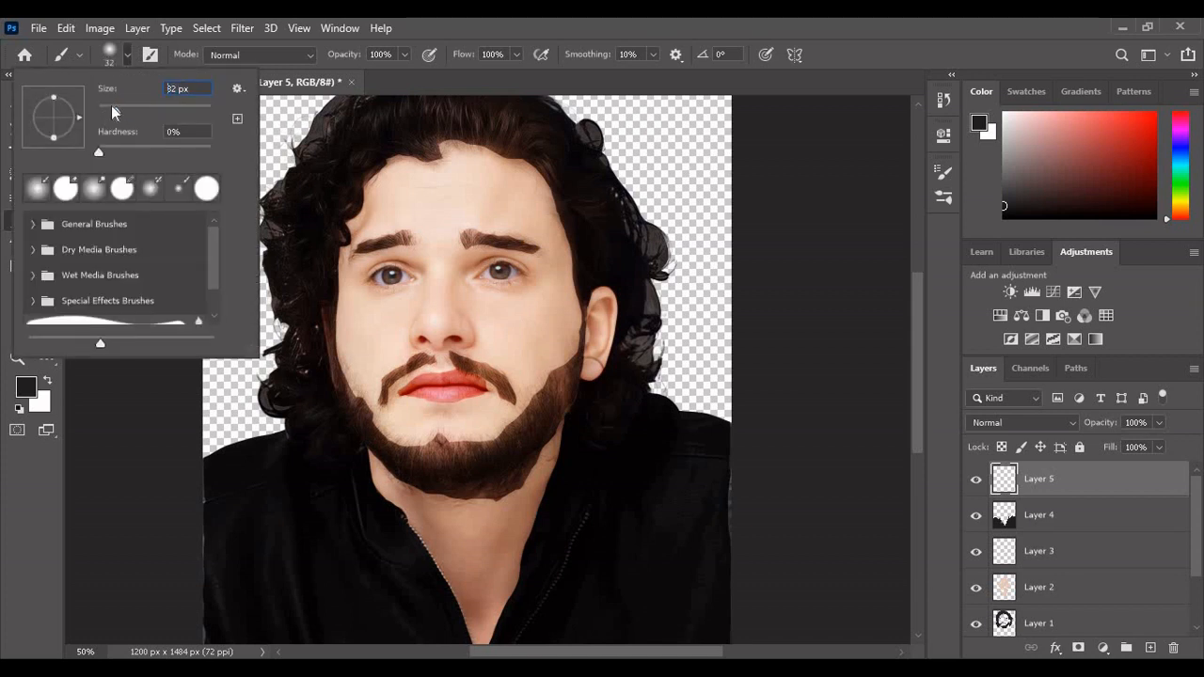
pyautogui.click(375, 276)
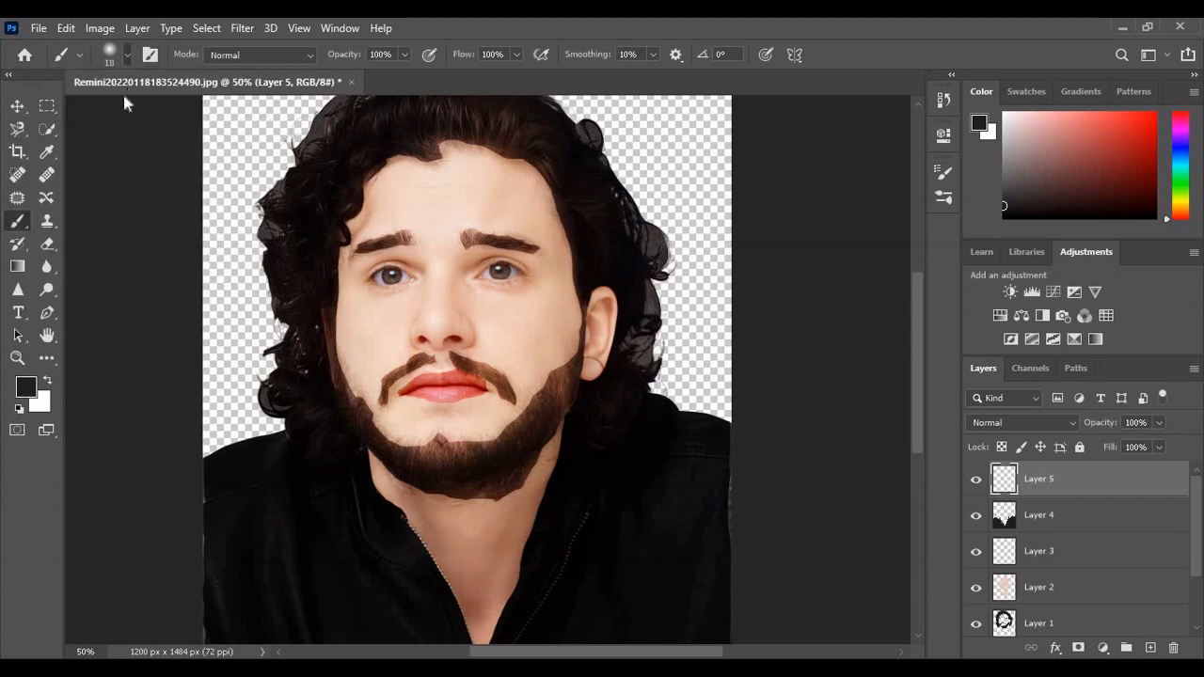
pyautogui.click(121, 109)
pyautogui.click(390, 277)
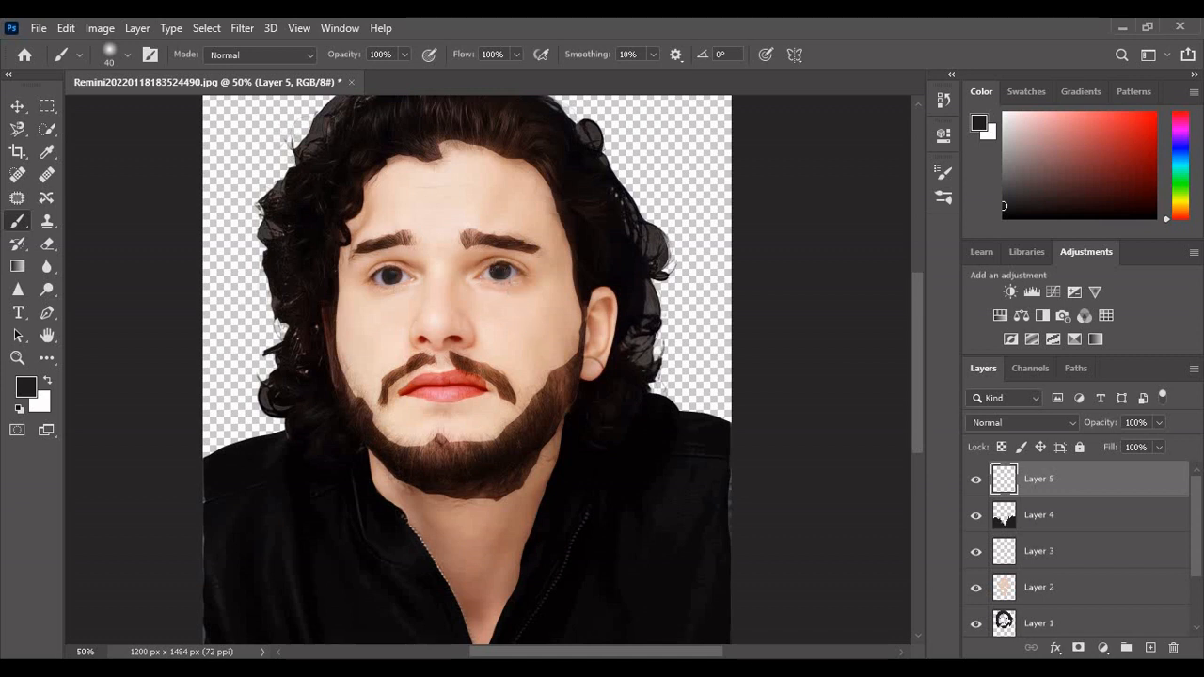
# Select the painted layers from Layer 5 down to Layer 1 and combine them into one group.
pyautogui.hotkey('ctrl', '-')
pyautogui.hotkey('ctrl', '-')
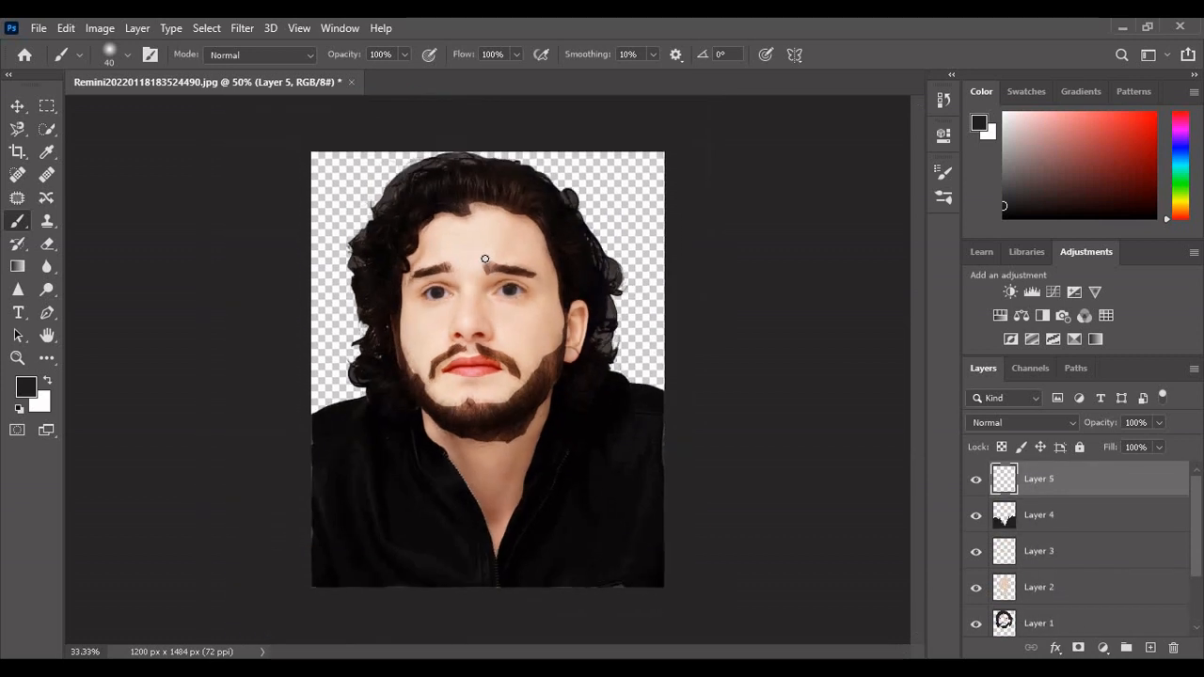
pyautogui.keyDown('shift'); pyautogui.click(1040, 585); pyautogui.keyUp('shift')
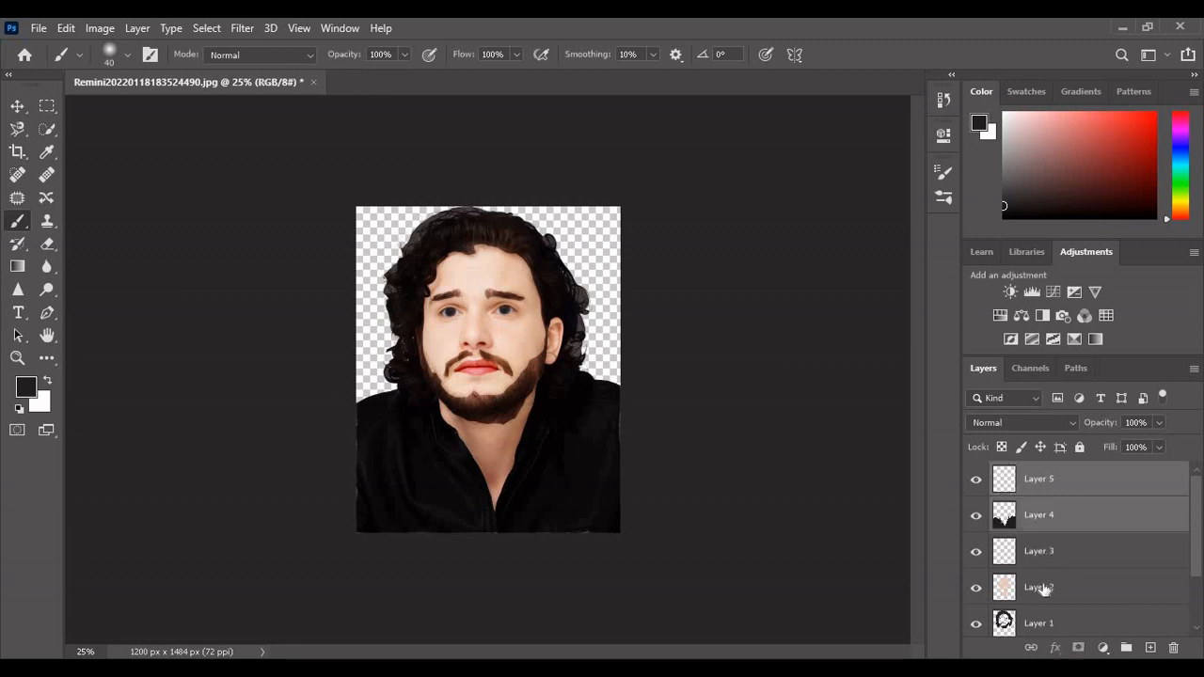
pyautogui.scroll(-2, 1053, 575)
pyautogui.click(1126, 647)
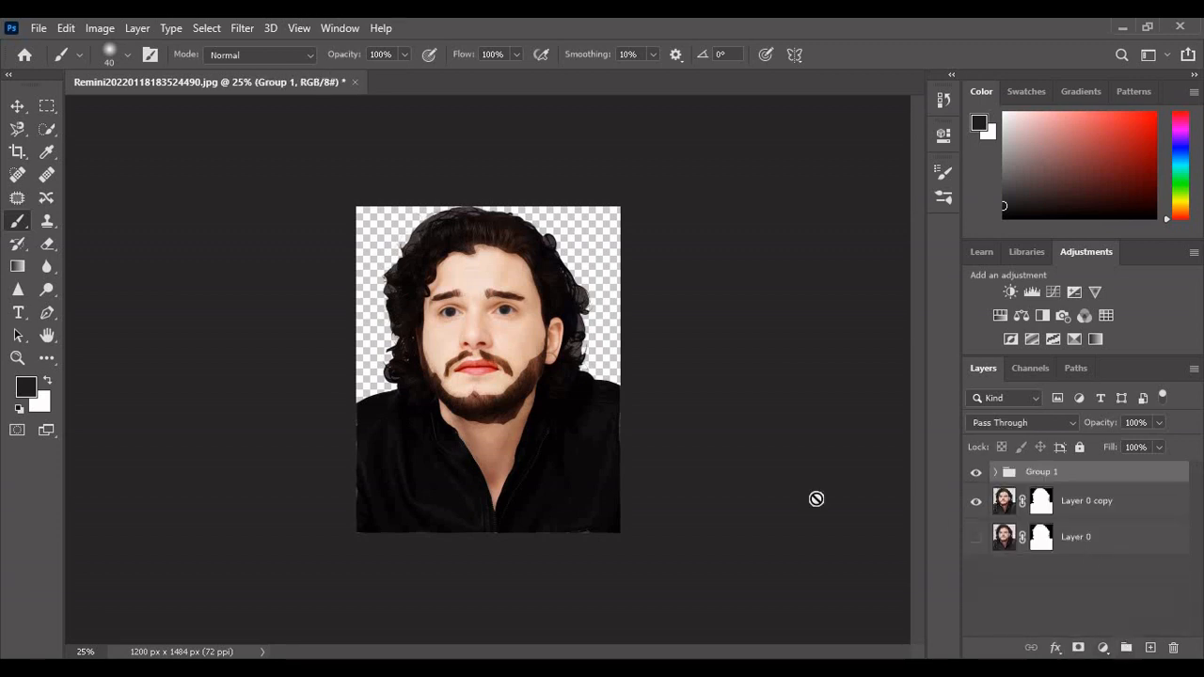
# Fill a new layer with a diagonal blue linear gradient from corner to corner and place it beneath Layer 0 copy.
pyautogui.click(1150, 648)
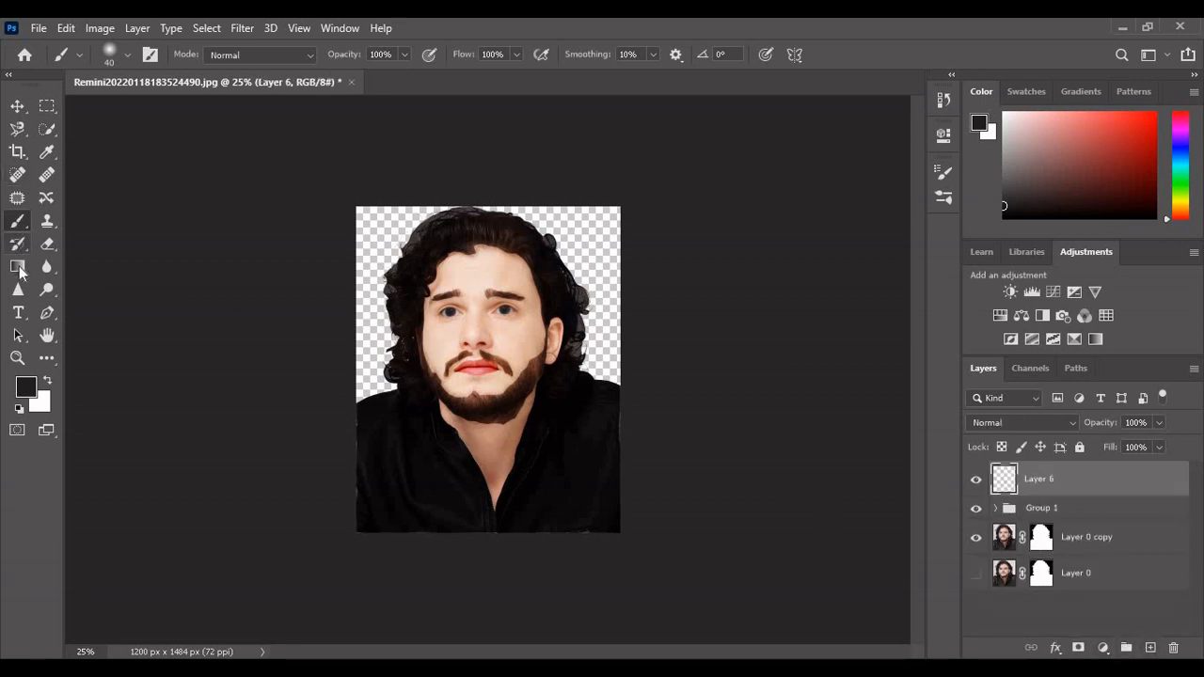
pyautogui.click(18, 268)
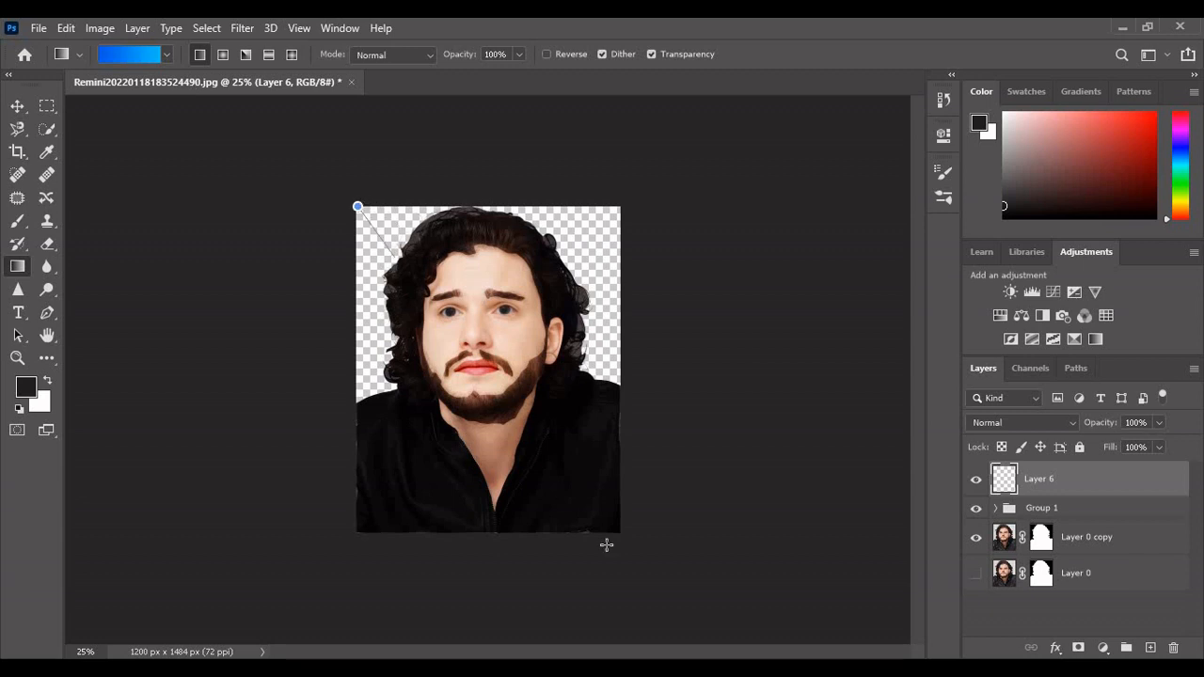
pyautogui.moveTo(607, 544); pyautogui.dragTo(619, 538)
pyautogui.moveTo(1021, 534); pyautogui.dragTo(1021, 540)
pyautogui.moveTo(1009, 500); pyautogui.dragTo(1005, 553)
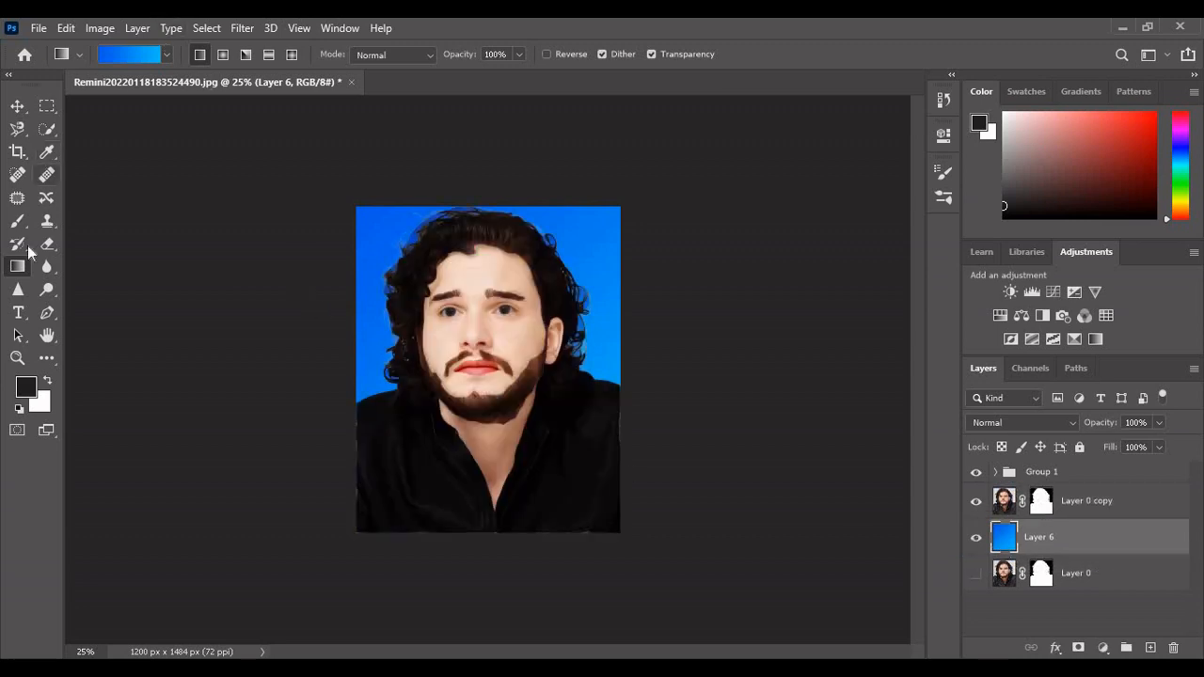
# Choose the yellow-to-orange preset from the Oranges gradients and redraw the background gradient diagonally from the upper-left to the lower-right canvas corner.
pyautogui.click(167, 53)
pyautogui.scroll(-3, 47, 143)
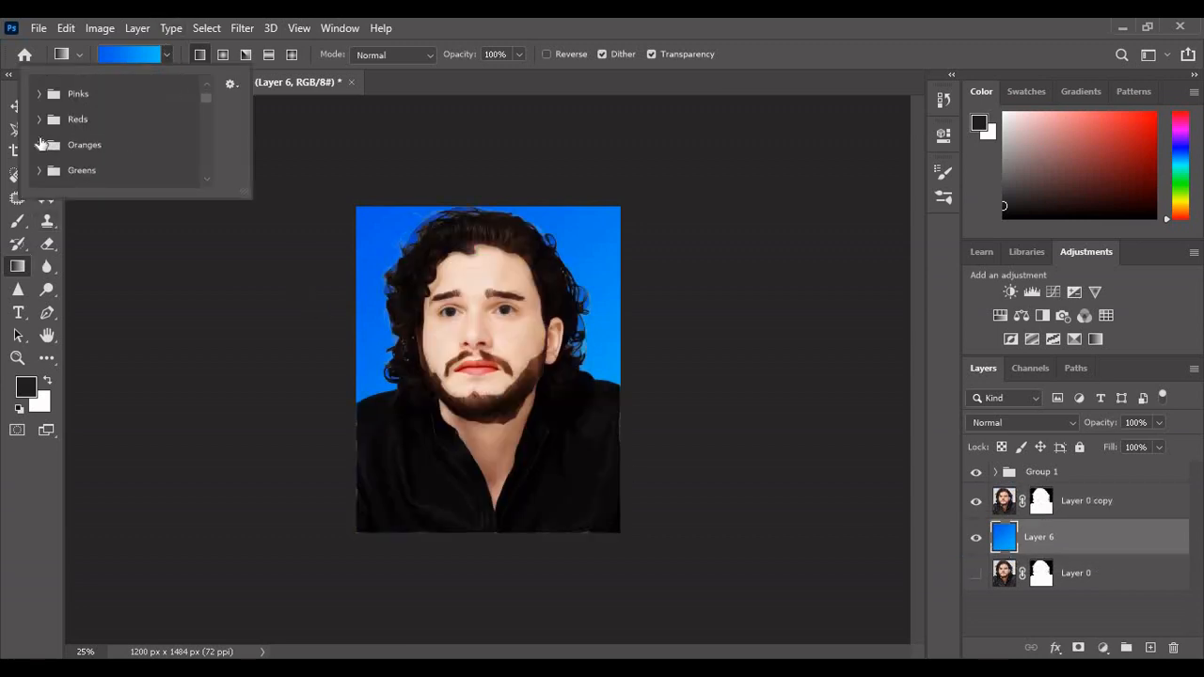
pyautogui.scroll(-1, 110, 120)
pyautogui.click(39, 118)
pyautogui.click(174, 130)
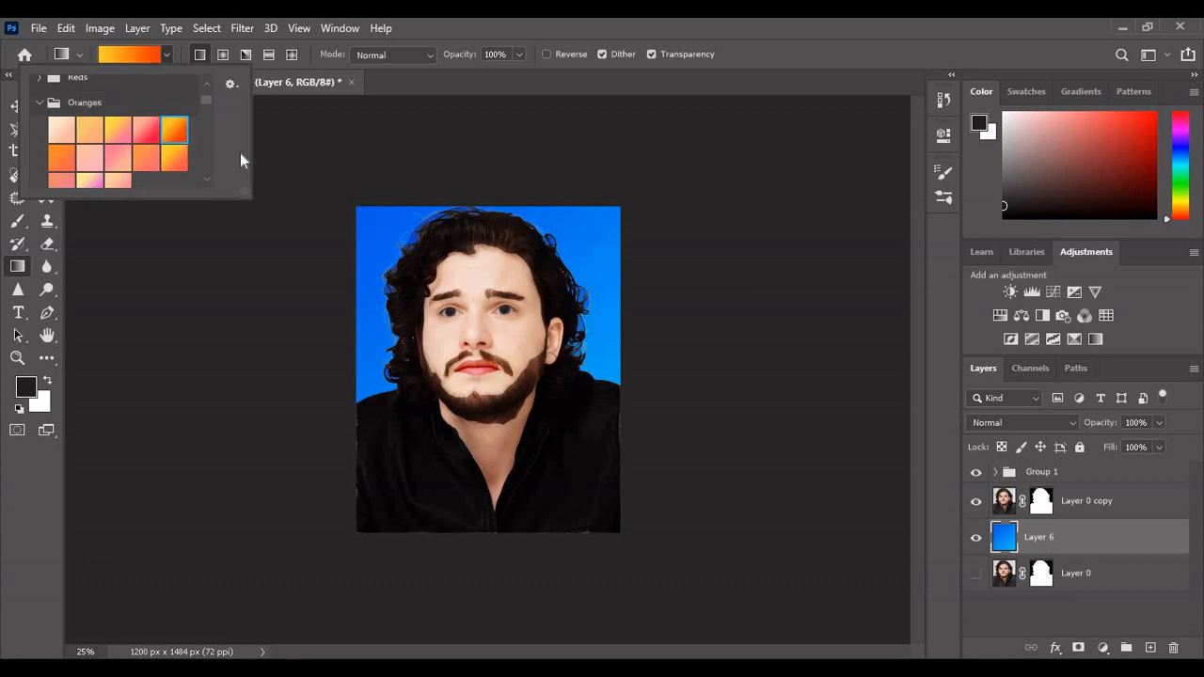
pyautogui.moveTo(357, 203); pyautogui.dragTo(625, 531)
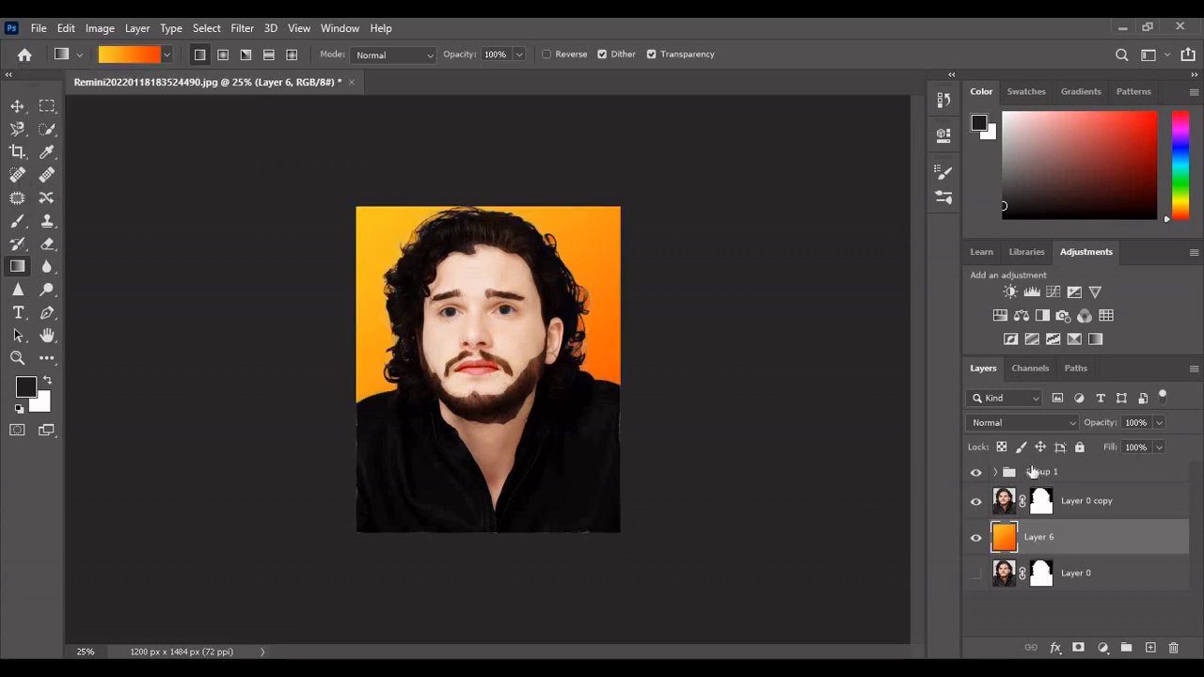
# Stamp all visible layers into a new merged layer above the group of painted layers.
pyautogui.click(1036, 474)
pyautogui.hotkey('ctrl', 'shift', 'alt', 'e')
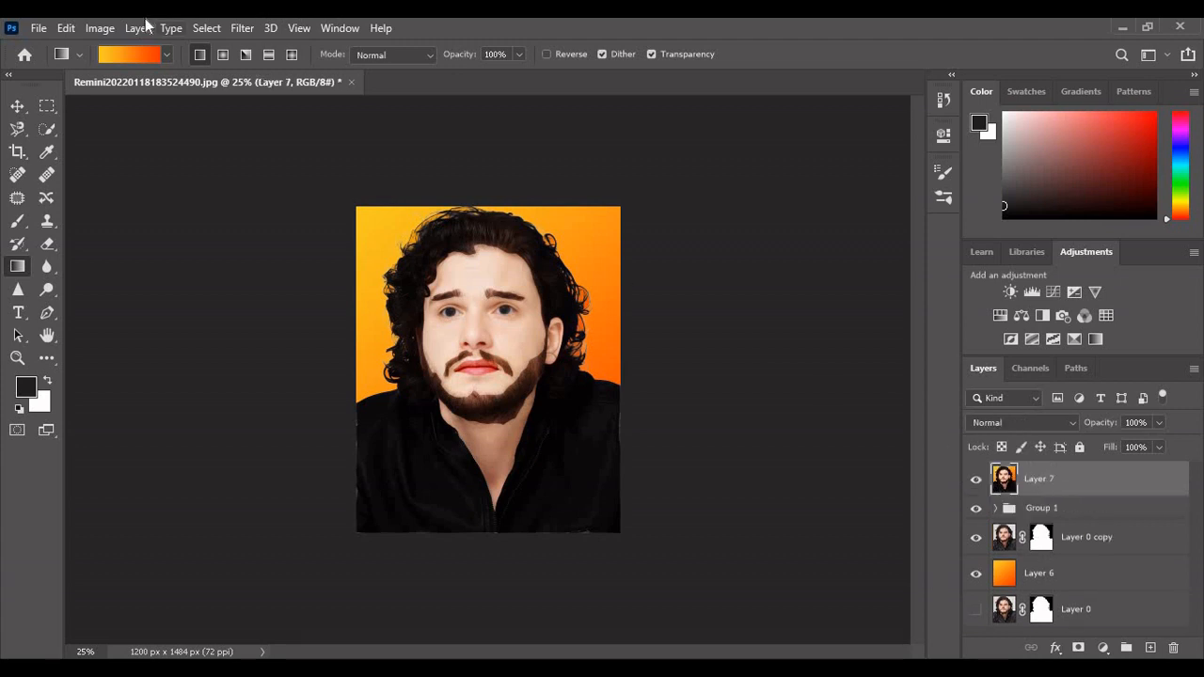
# Apply the Camera Raw filter to the merged layer with exposure +0.25, contrast +34, whites -18 and blacks +10.
pyautogui.click(240, 29)
pyautogui.click(322, 133)
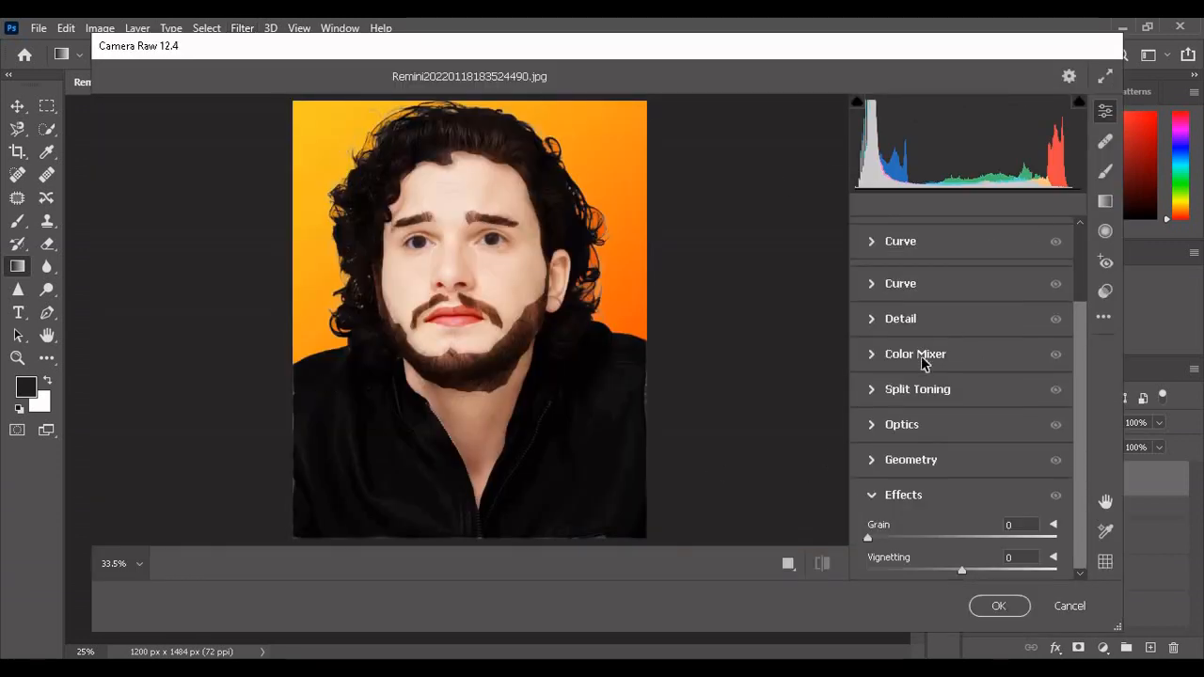
pyautogui.click(927, 313)
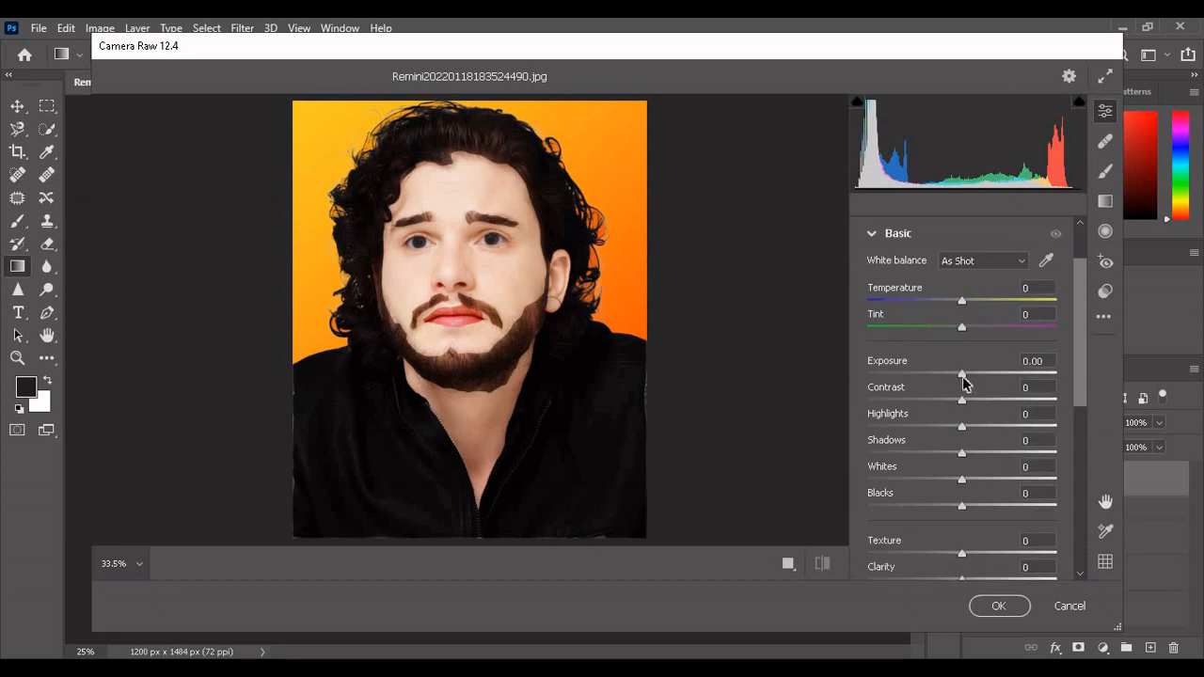
pyautogui.moveTo(961, 375); pyautogui.dragTo(996, 404)
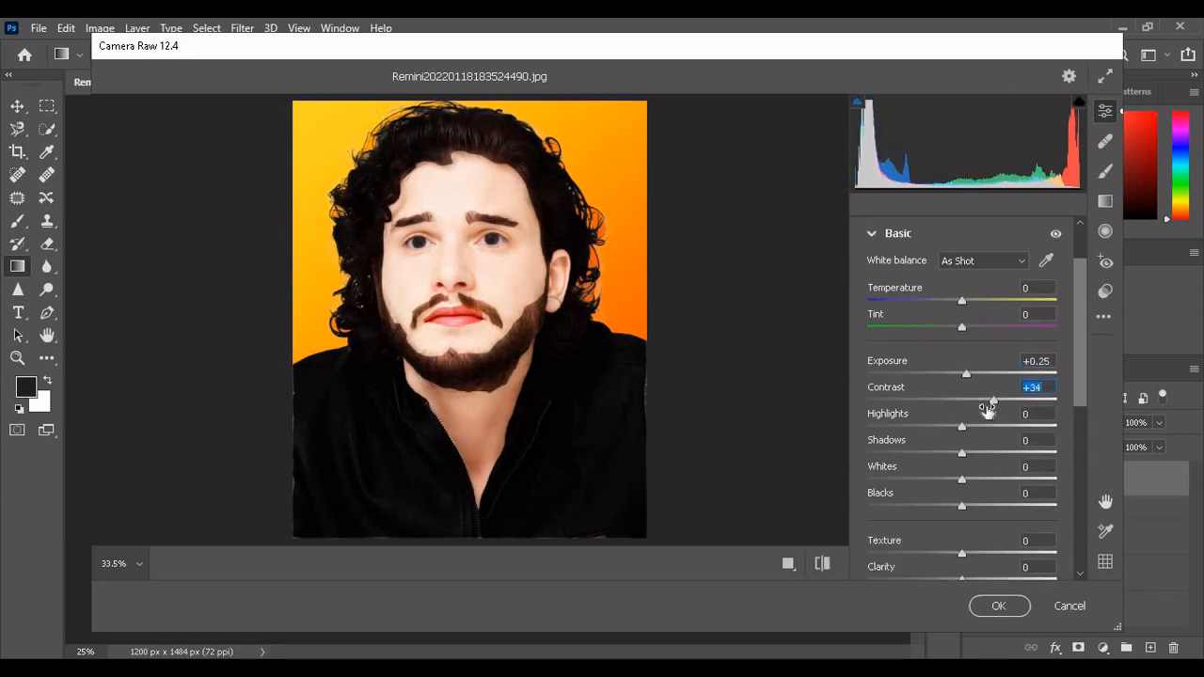
pyautogui.scroll(-4, 968, 358)
pyautogui.moveTo(957, 324)
pyautogui.mouseDown()
pyautogui.moveTo(927, 337)
pyautogui.moveTo(965, 346)
pyautogui.mouseUp()
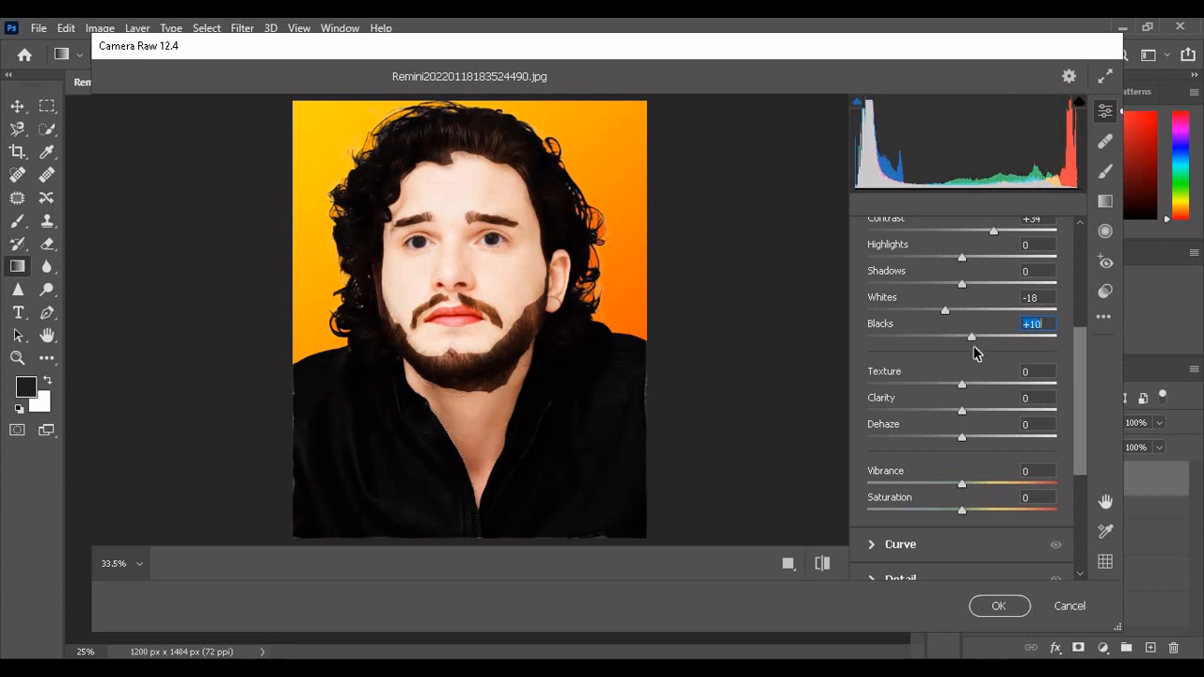
# In the Color Mixer, adjust the reds, set the oranges' saturation to +38 and lower their hue and luminance.
pyautogui.scroll(-3, 978, 347)
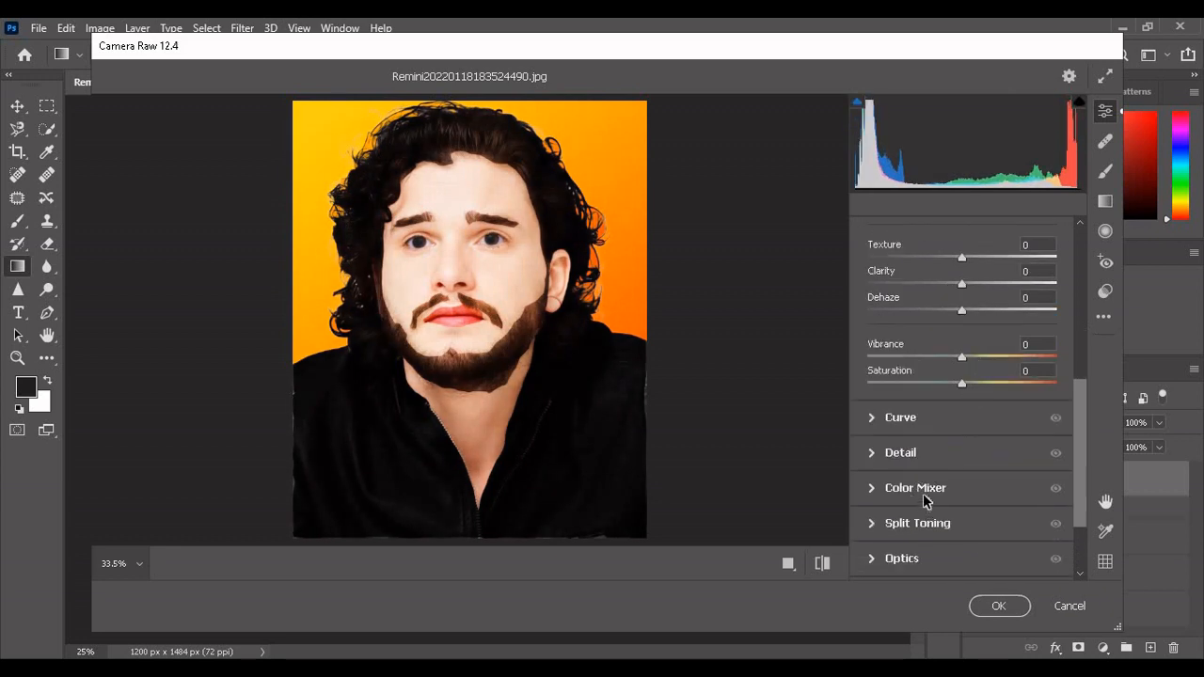
pyautogui.scroll(-2, 926, 501)
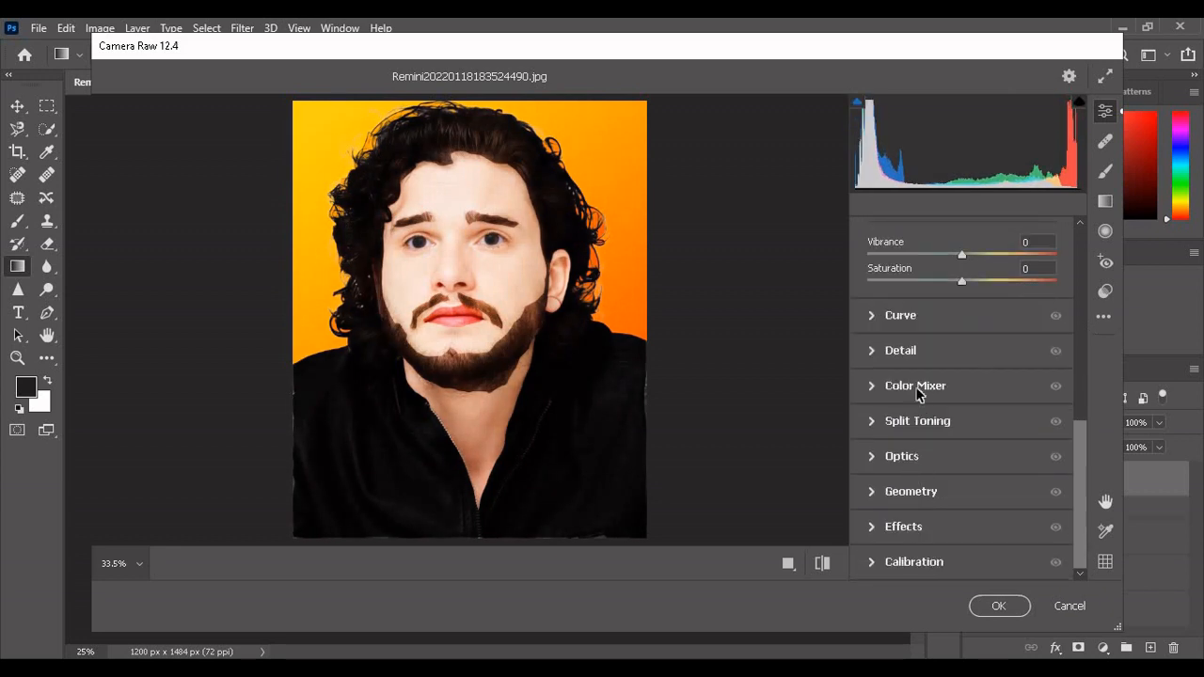
pyautogui.click(915, 387)
pyautogui.moveTo(961, 529); pyautogui.dragTo(985, 518)
pyautogui.click(900, 441)
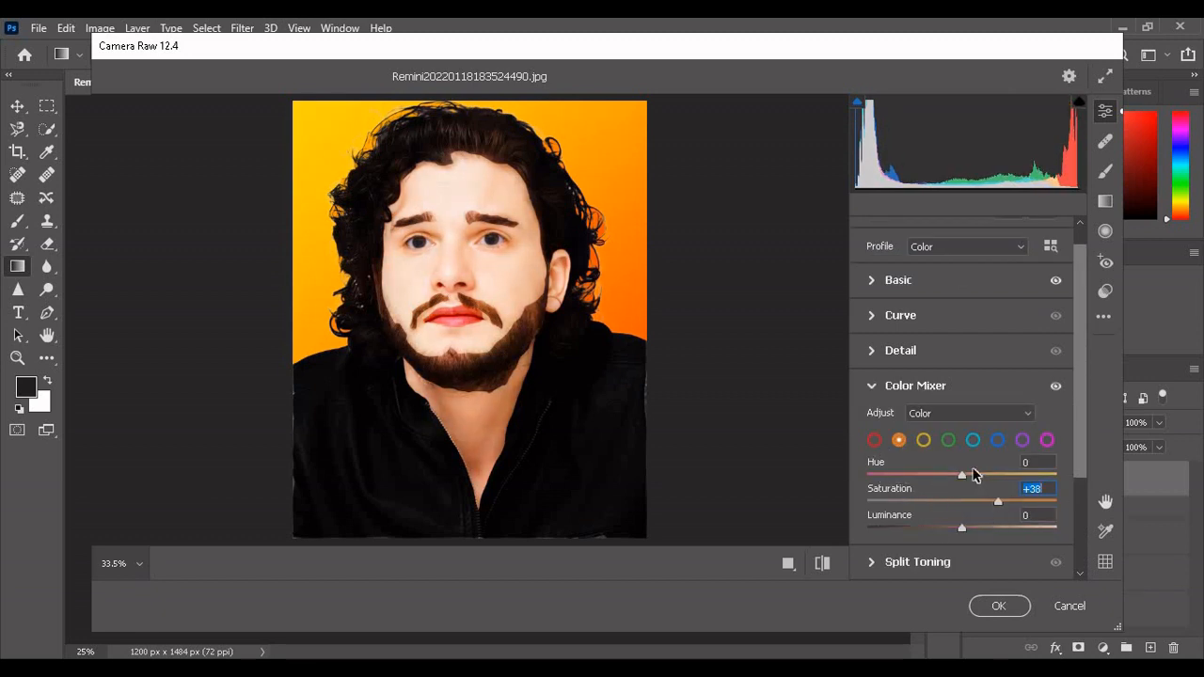
pyautogui.moveTo(975, 475)
pyautogui.mouseDown()
pyautogui.moveTo(931, 476)
pyautogui.moveTo(952, 476)
pyautogui.mouseUp()
pyautogui.moveTo(961, 527); pyautogui.dragTo(927, 534)
# Raise the saturation of the yellows in the Color Mixer and shift their hue strongly toward green.
pyautogui.click(923, 440)
pyautogui.click(979, 500)
pyautogui.moveTo(939, 475); pyautogui.dragTo(1046, 483)
# Set the greens' saturation to +29, the aquas' luminance to +1 and the magentas' saturation to +24.
pyautogui.click(948, 439)
pyautogui.click(988, 500)
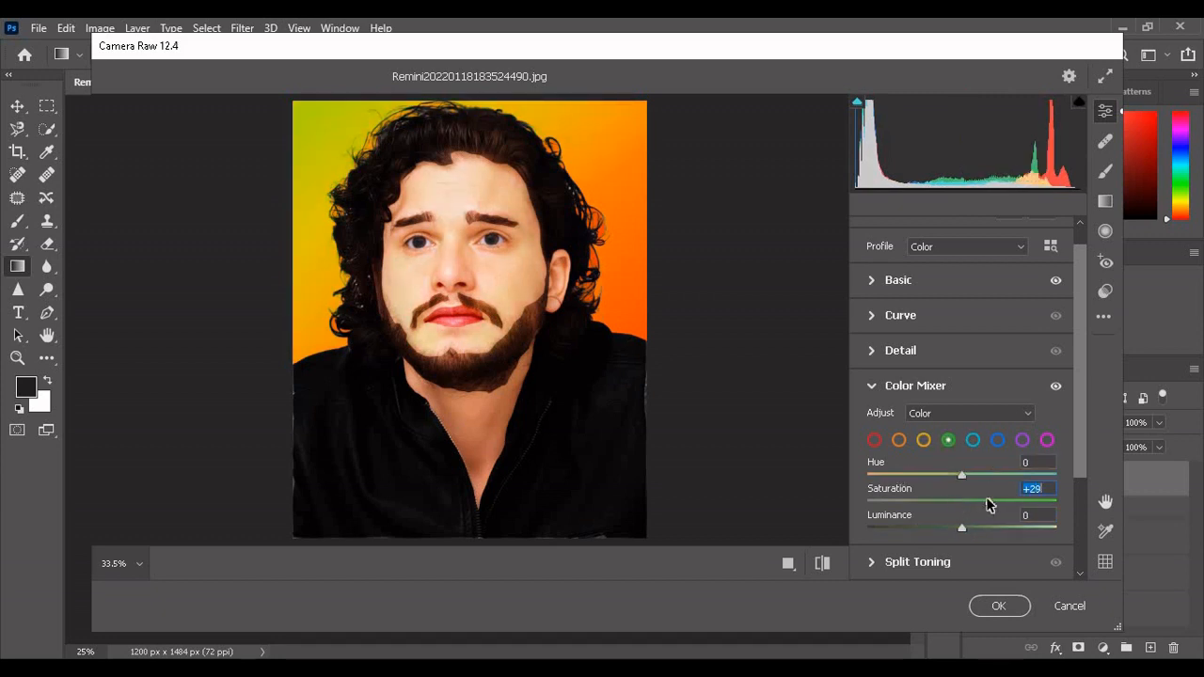
pyautogui.click(974, 442)
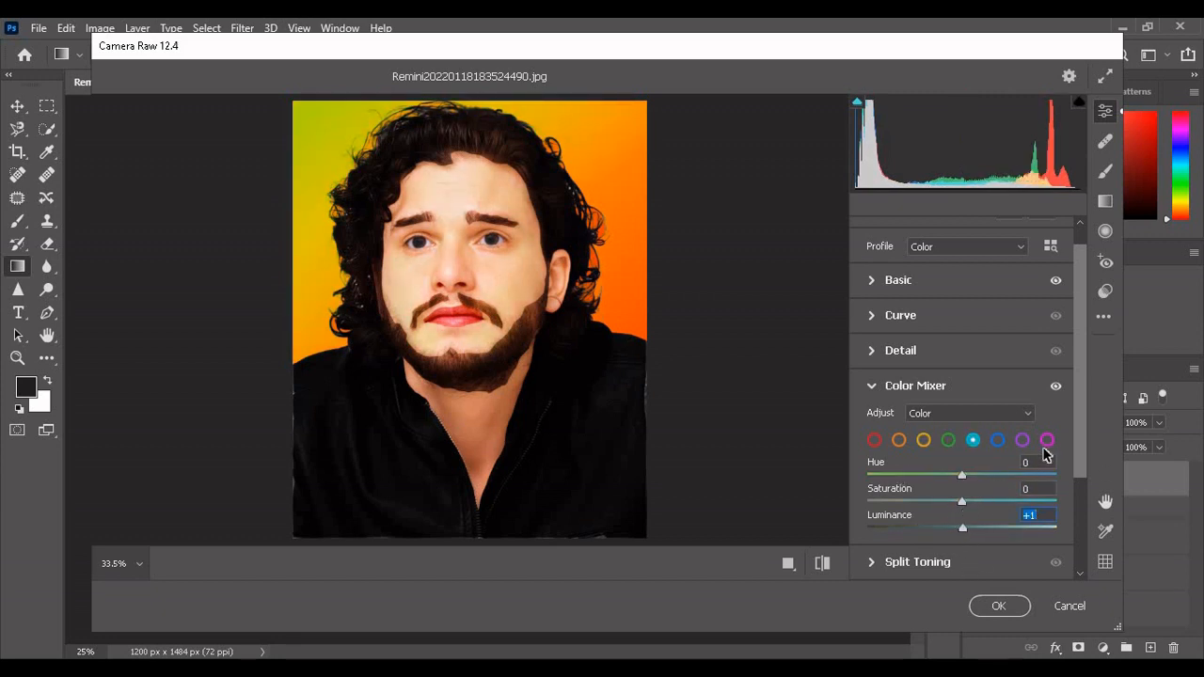
pyautogui.click(1045, 442)
pyautogui.click(981, 504)
# Darken the image edges with a vignetting value of -56 in the Camera Raw effects.
pyautogui.scroll(-3, 987, 494)
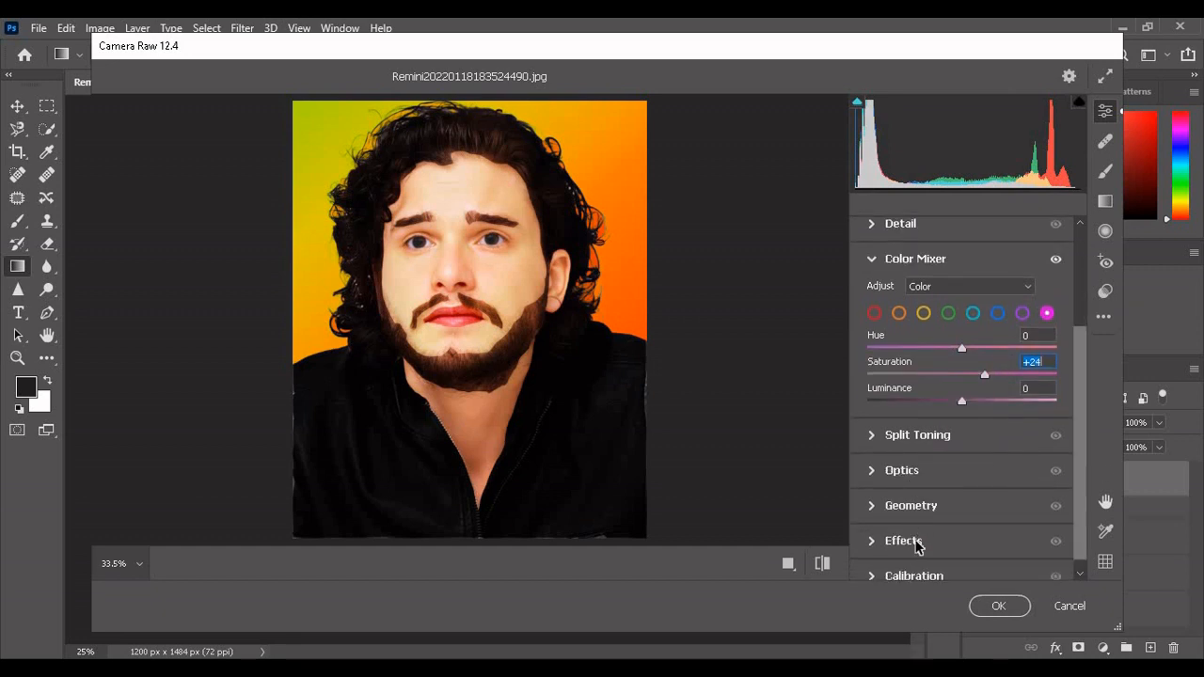
pyautogui.click(931, 546)
pyautogui.moveTo(965, 528); pyautogui.dragTo(914, 543)
# Compare the before and after views of the portrait and apply the Camera Raw adjustments.
pyautogui.click(824, 566)
pyautogui.click(824, 567)
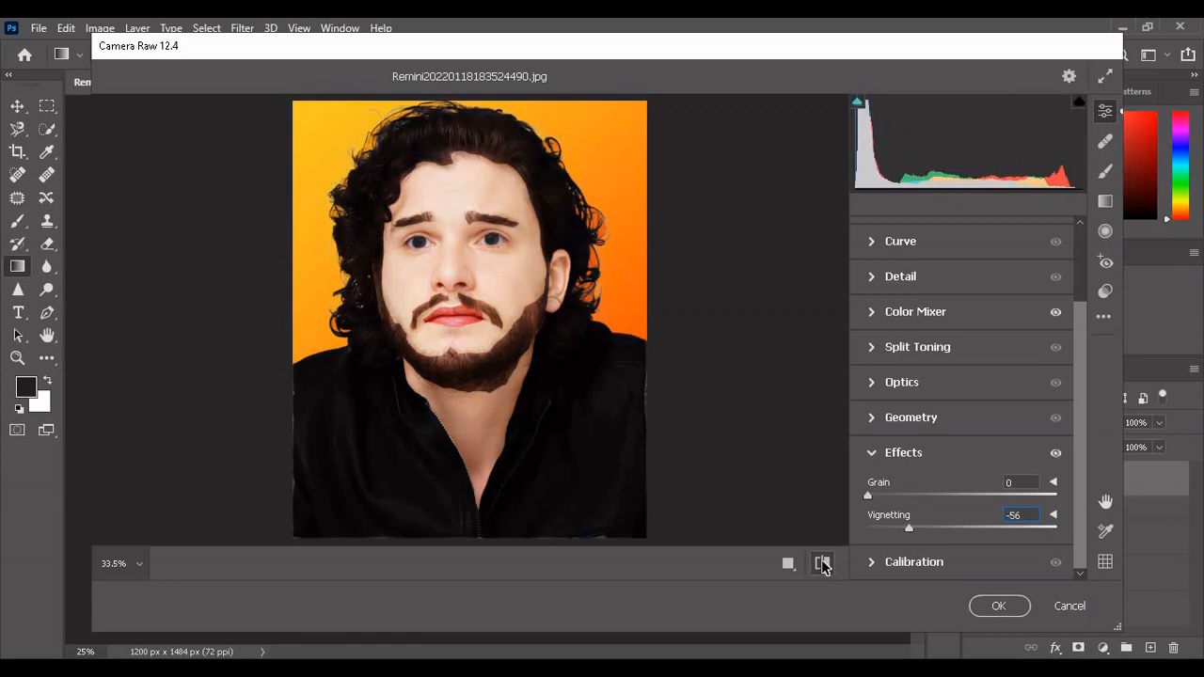
pyautogui.click(824, 566)
pyautogui.click(824, 566)
pyautogui.moveTo(422, 238); pyautogui.dragTo(559, 340)
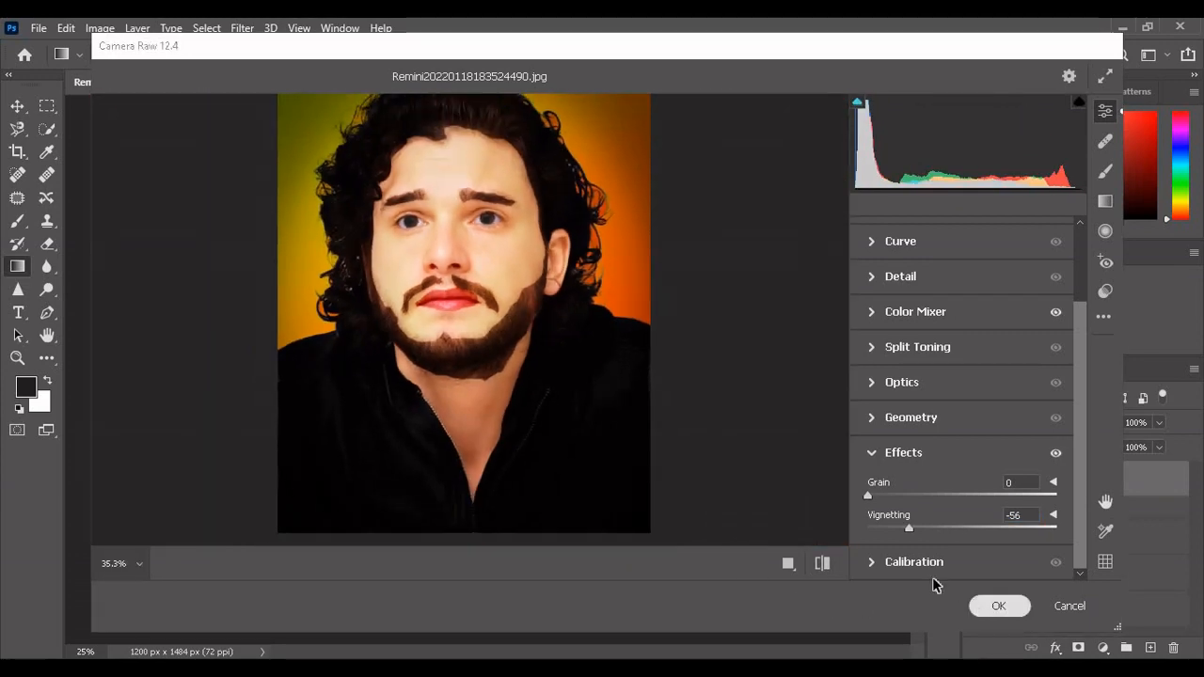
pyautogui.click(999, 605)
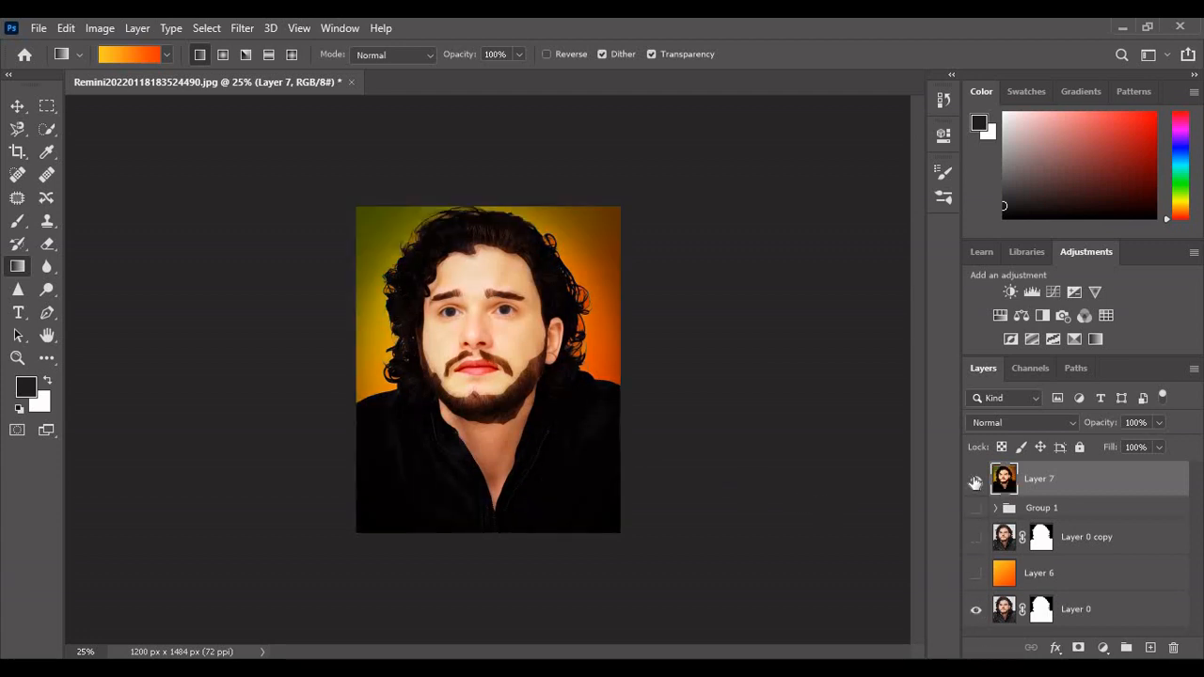
# Compare the graded Layer 7 with the original photo on Layer 0 by repeatedly hiding and showing Layer 7.
pyautogui.click(975, 480)
pyautogui.click(976, 481)
pyautogui.click(975, 481)
pyautogui.click(975, 480)
pyautogui.hotkey('ctrl', '+')
pyautogui.hotkey('ctrl', '+')
pyautogui.scroll(1, 906, 499)
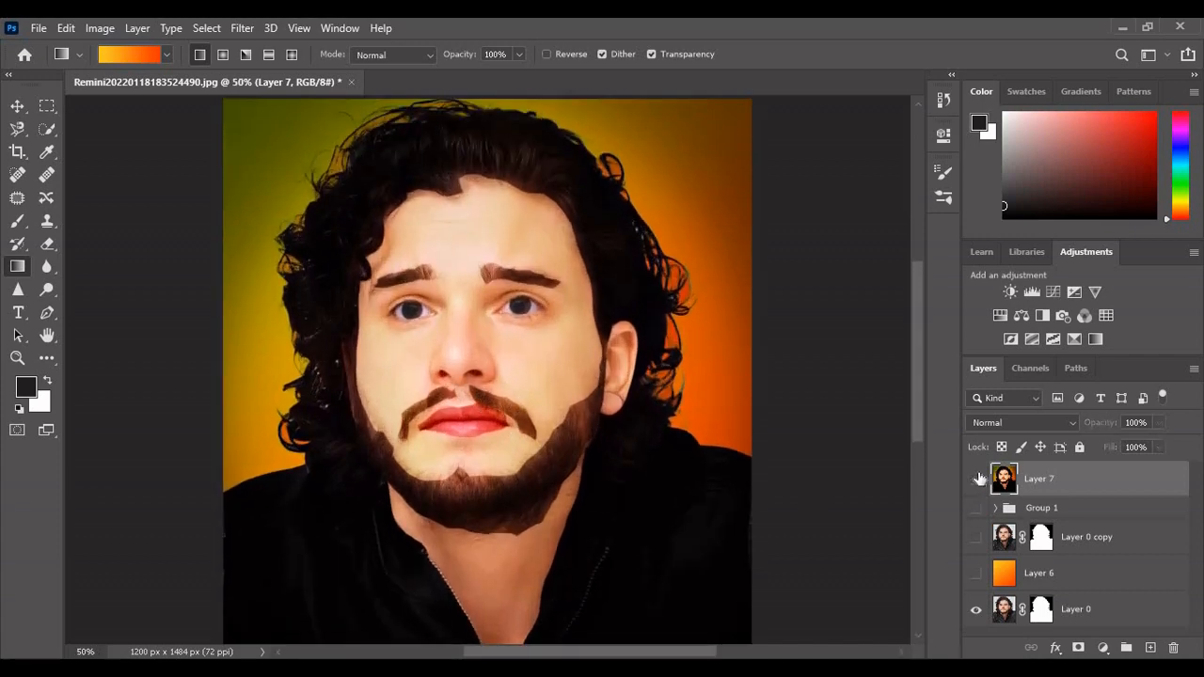
pyautogui.click(975, 480)
pyautogui.click(975, 479)
pyautogui.click(975, 480)
pyautogui.hotkey('ctrl', '+')
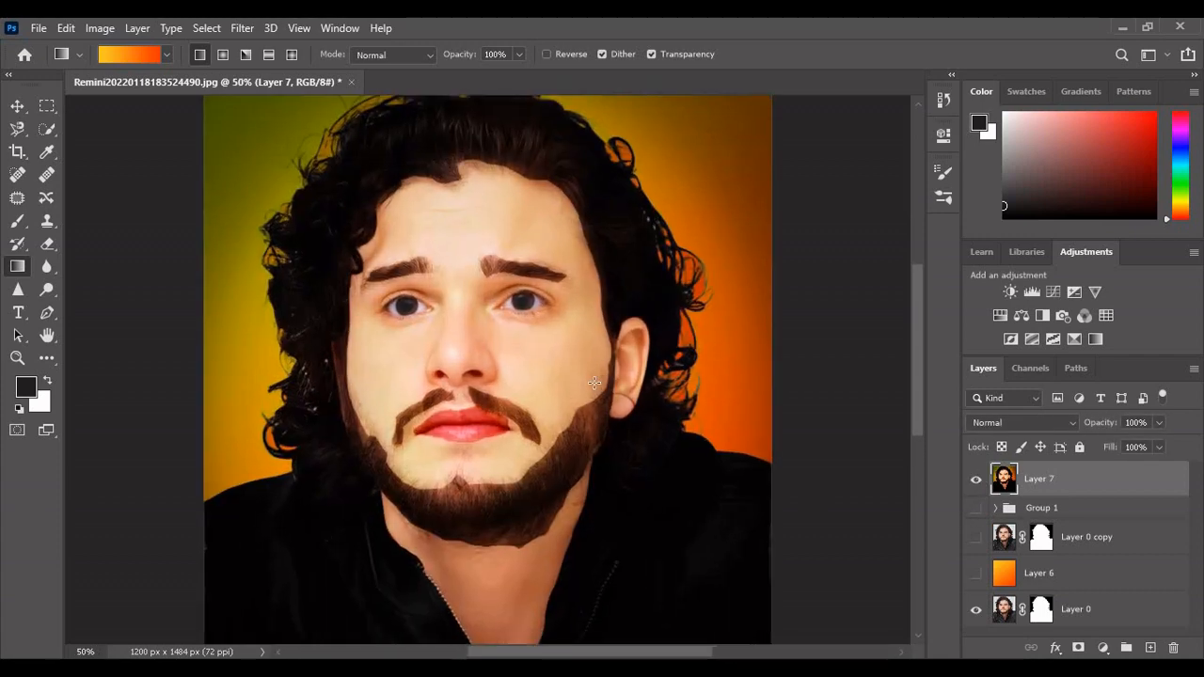
pyautogui.hotkey('ctrl', '+')
pyautogui.hotkey('ctrl', '+')
pyautogui.hotkey('ctrl', '-')
pyautogui.hotkey('ctrl', '-')
pyautogui.hotkey('ctrl', '-')
pyautogui.click(976, 479)
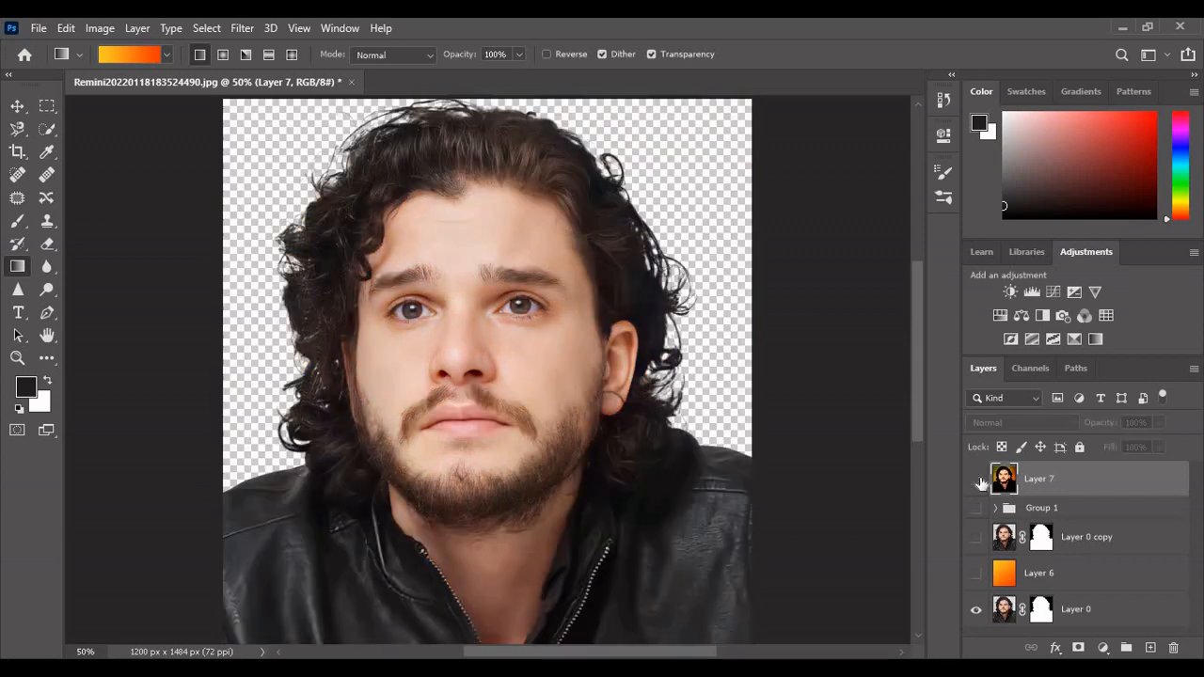